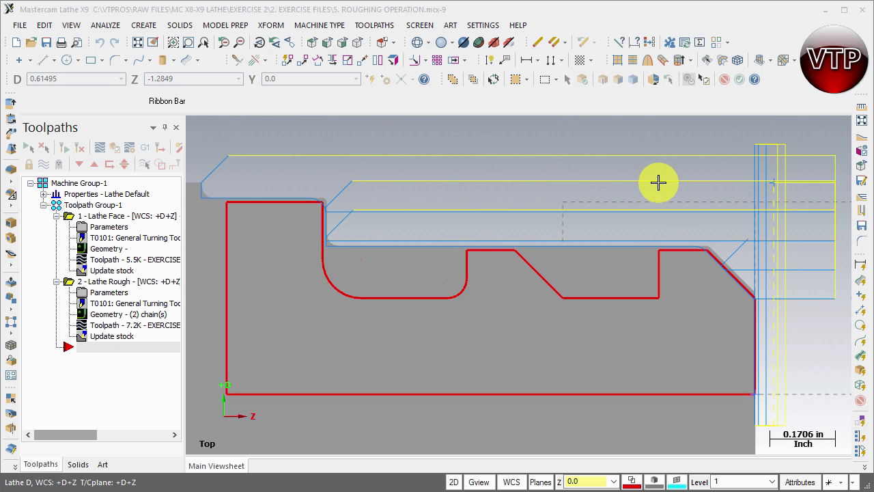
# Step: Create a lathe Groove toolpath with the groove definition set to Multiple chains
pyautogui.click(372, 27)
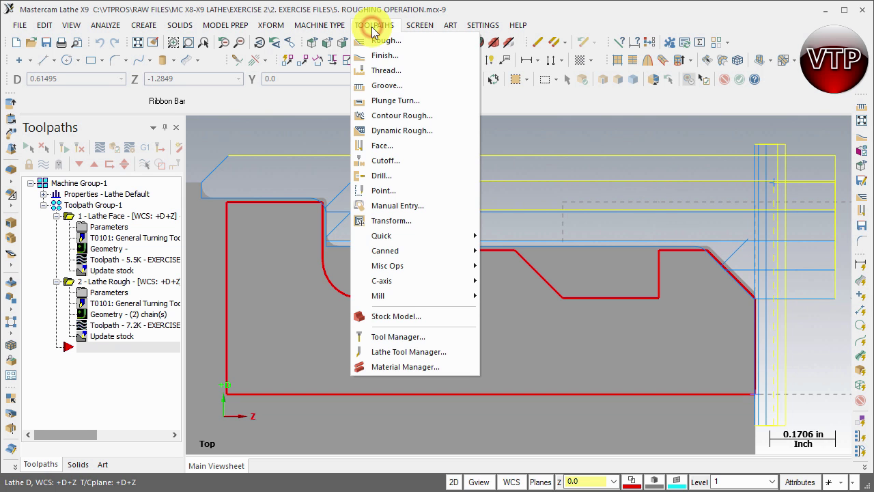
pyautogui.click(391, 87)
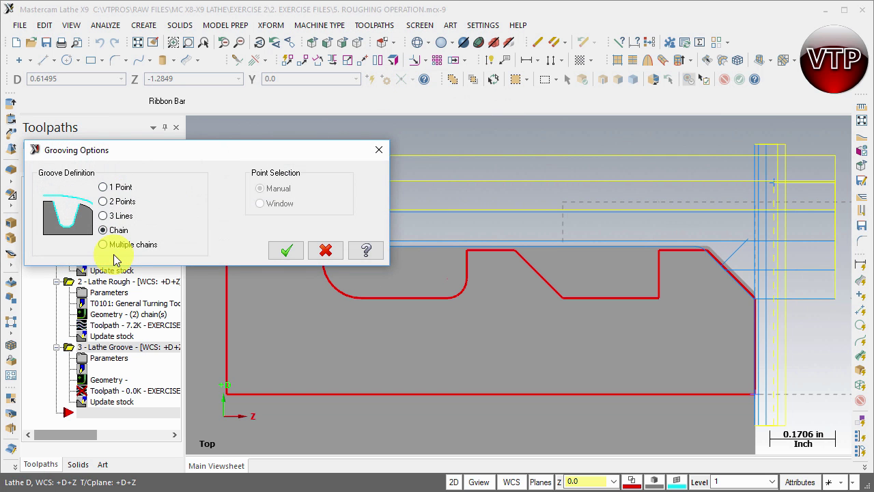
pyautogui.click(104, 187)
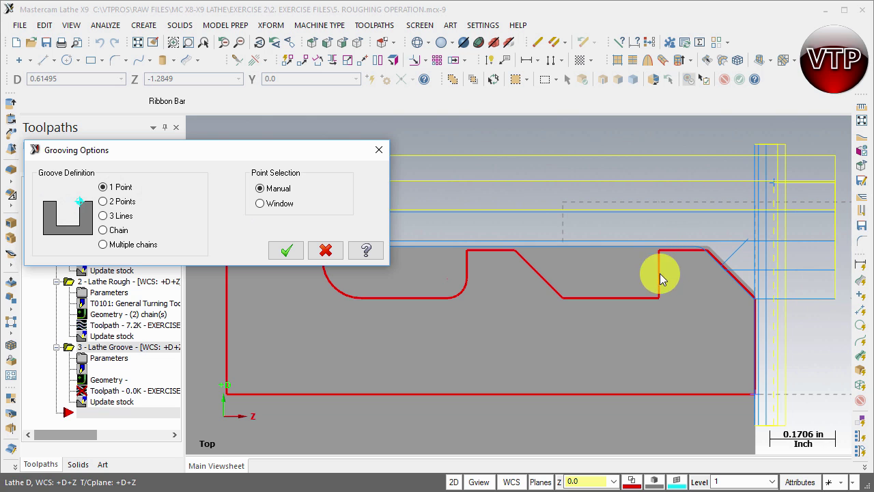
pyautogui.click(127, 203)
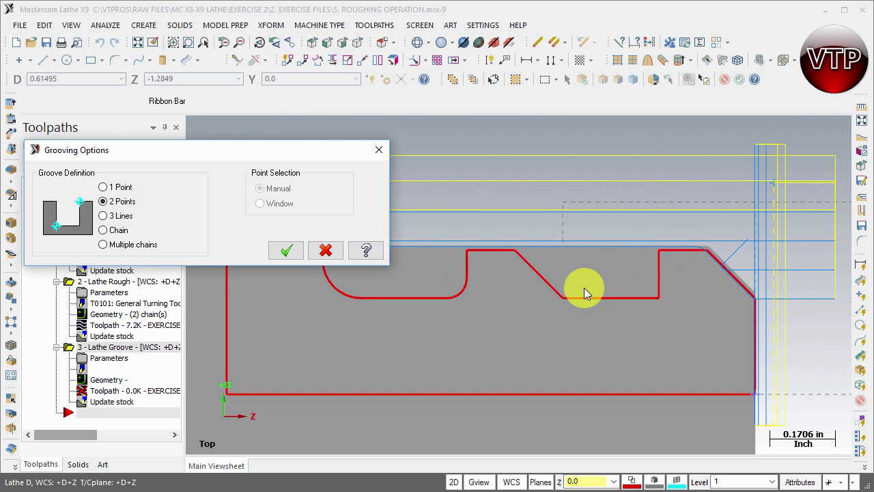
pyautogui.click(112, 216)
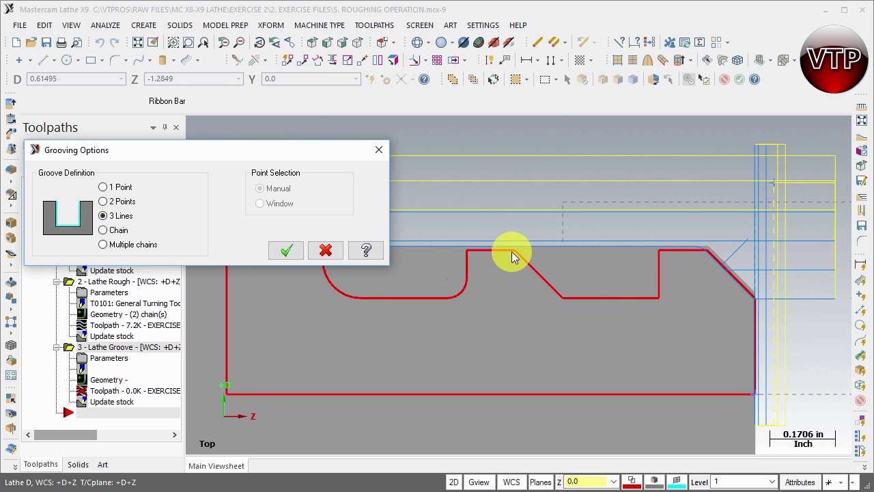
pyautogui.click(104, 230)
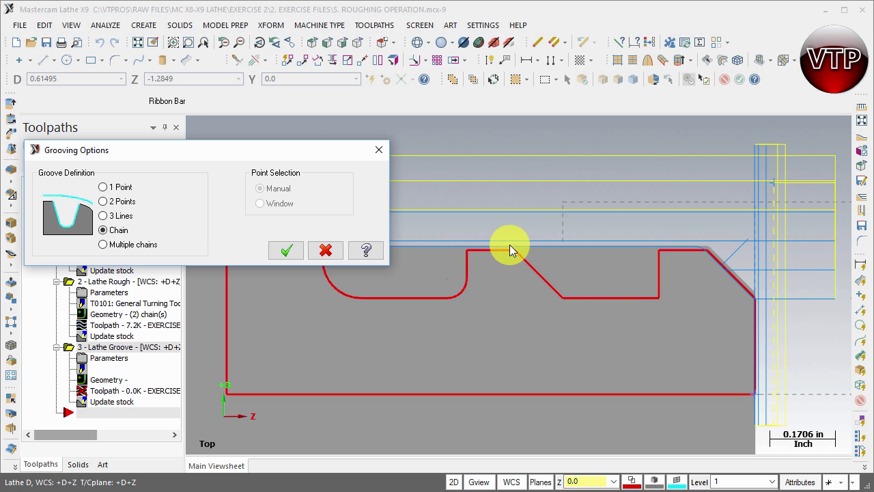
pyautogui.click(110, 245)
pyautogui.moveTo(298, 147); pyautogui.dragTo(312, 77)
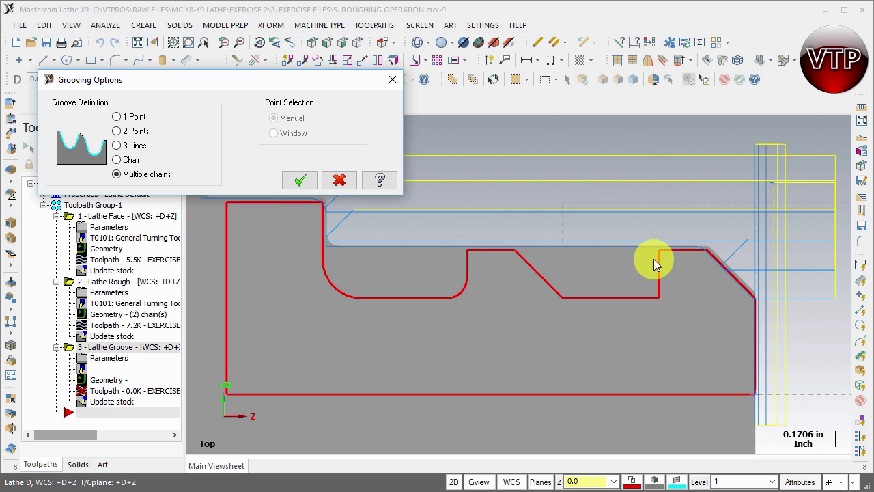
pyautogui.click(301, 183)
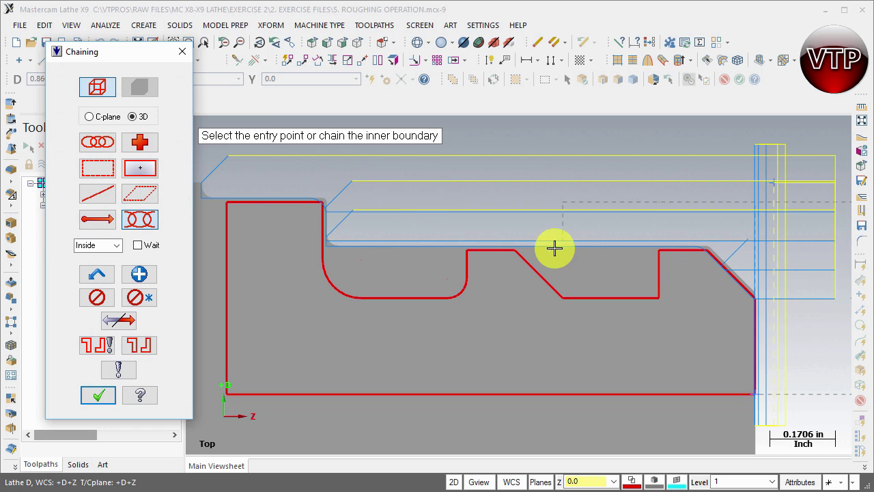
# Step: Chain the tapered groove from its vertical wall to its sloped wall, and the rounded groove from its right wall to the shoulder wall
pyautogui.click(659, 259)
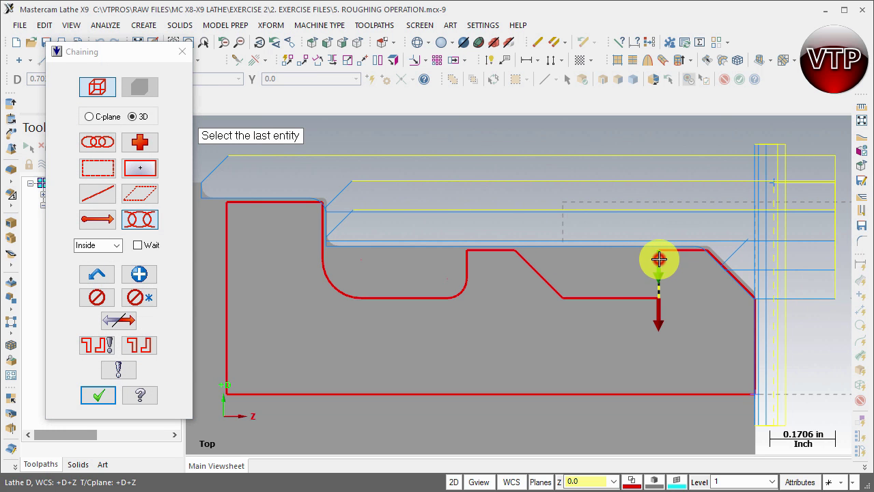
pyautogui.click(553, 288)
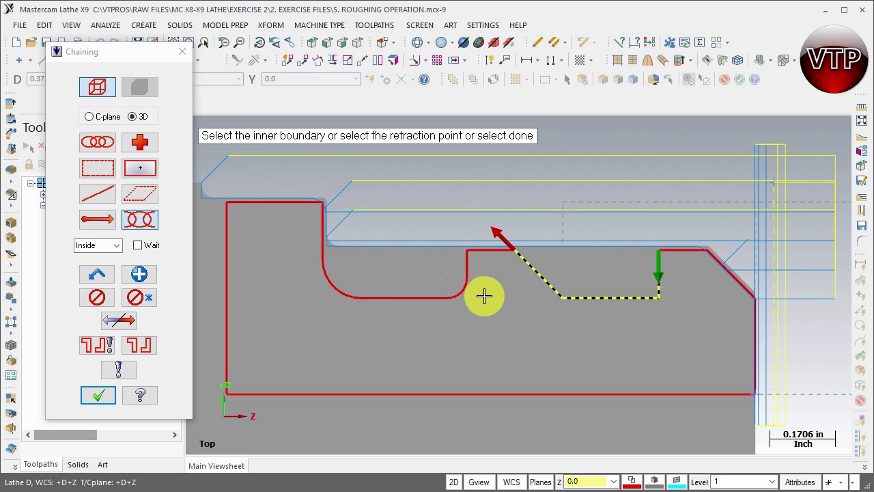
pyautogui.click(465, 255)
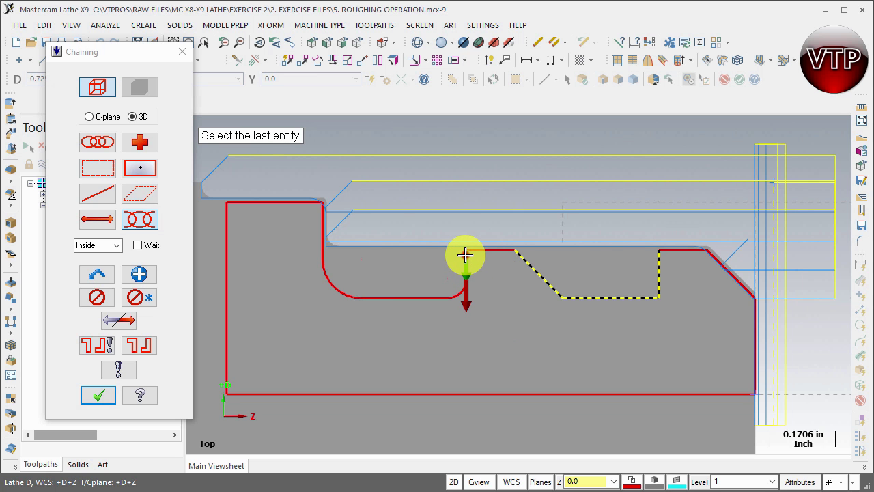
pyautogui.click(321, 246)
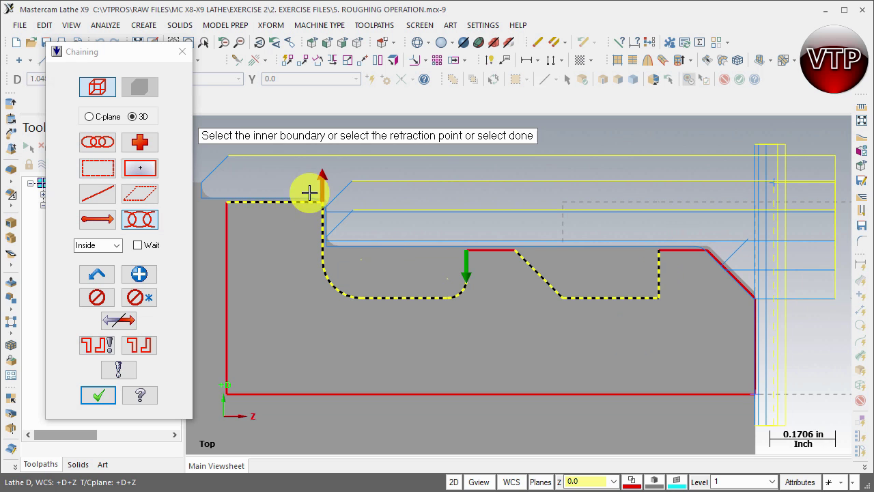
pyautogui.click(117, 321)
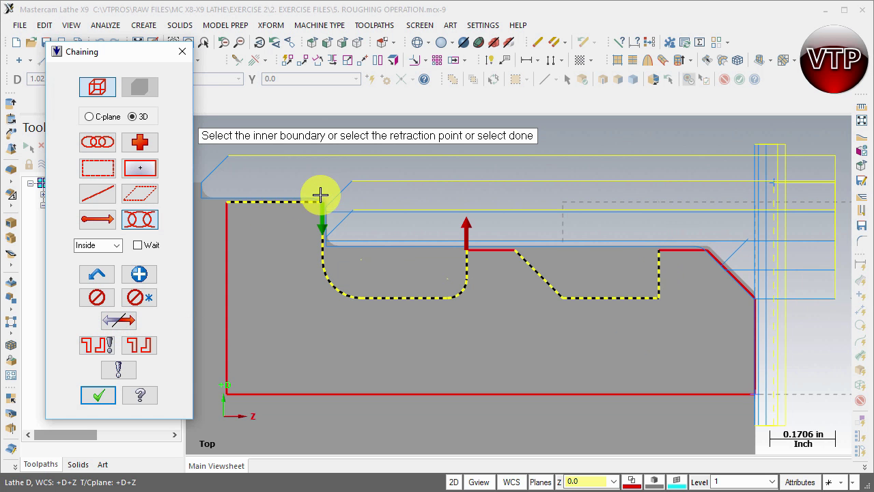
pyautogui.click(120, 319)
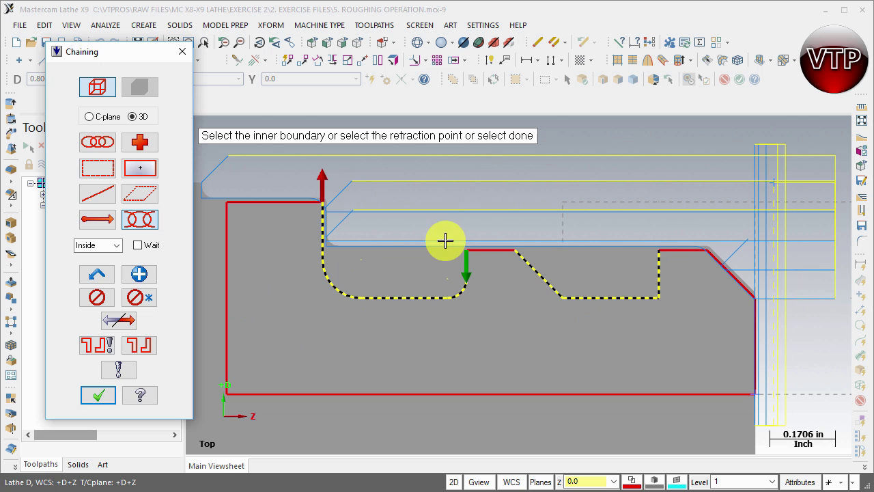
pyautogui.click(94, 396)
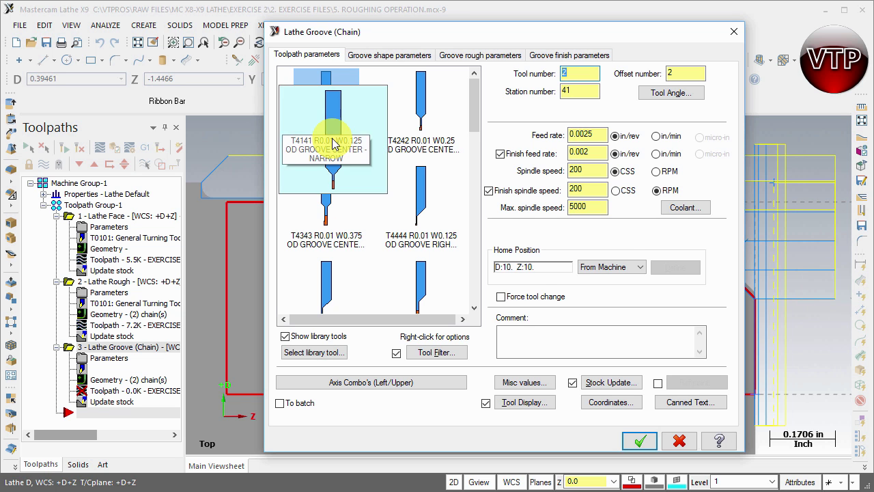
# Step: Add the comment GROOVE OPERATION to the groove toolpath and open its groove shape parameters
pyautogui.click(523, 350)
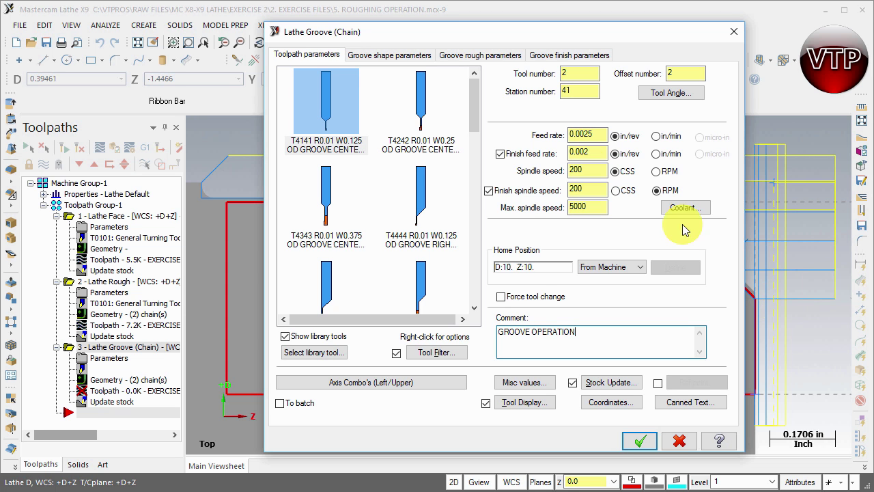
pyautogui.click(383, 55)
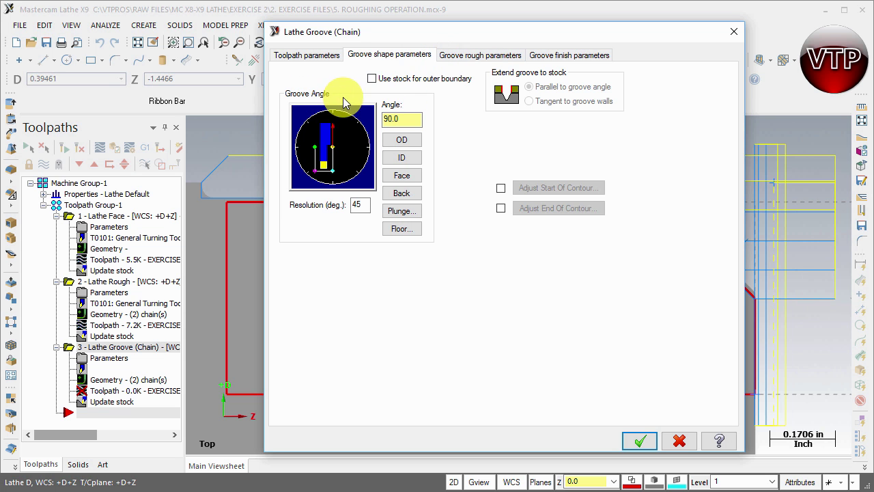
# Step: Try the OD, ID, Face and Back presets for the groove angle
pyautogui.click(397, 121)
pyautogui.click(402, 140)
pyautogui.click(402, 160)
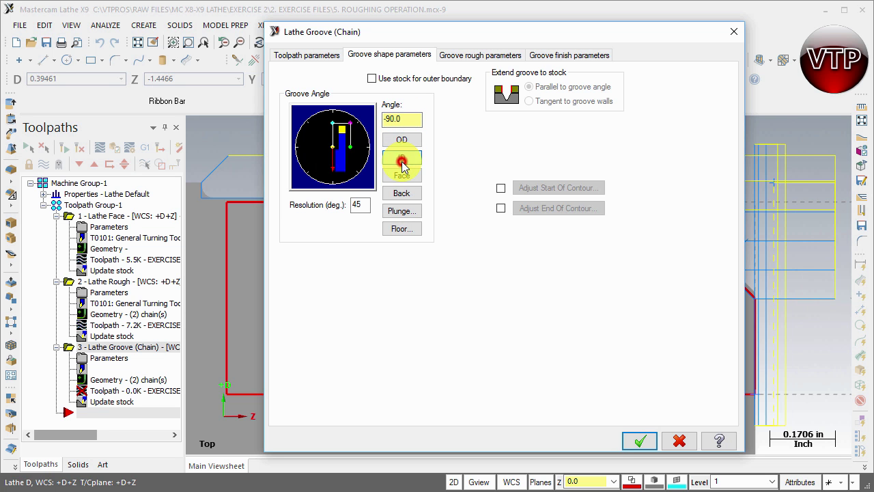
pyautogui.click(402, 176)
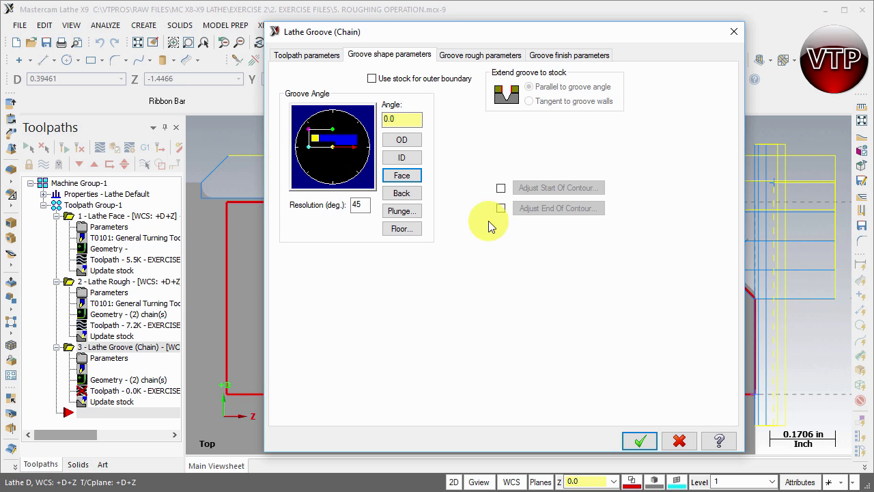
pyautogui.click(402, 195)
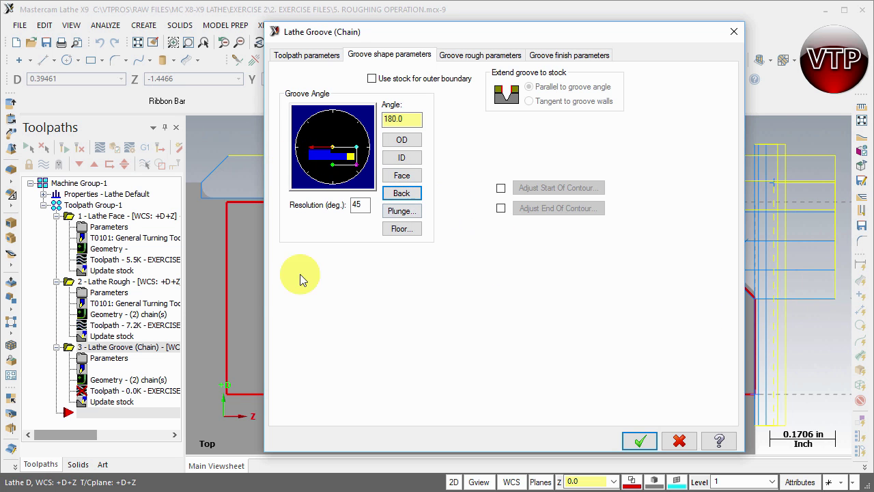
# Step: Try defining the groove angle by picking a plunge direction line and a groove floor line in the drawing
pyautogui.click(394, 213)
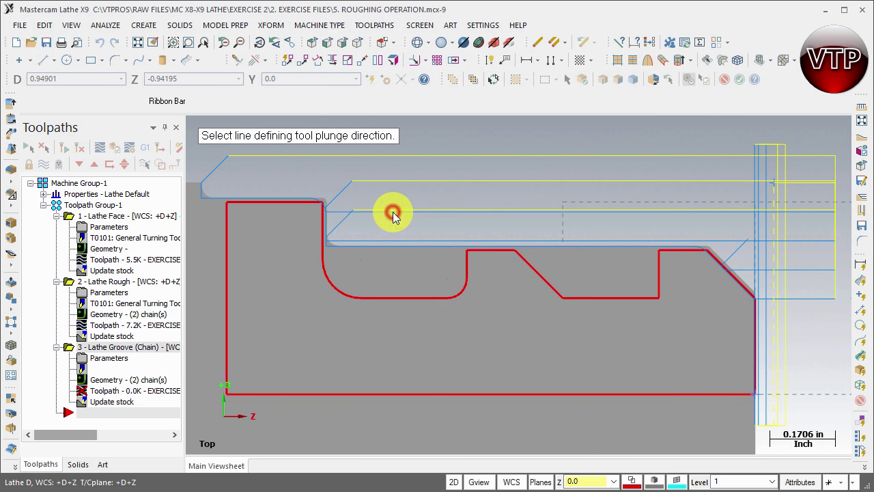
pyautogui.click(445, 212)
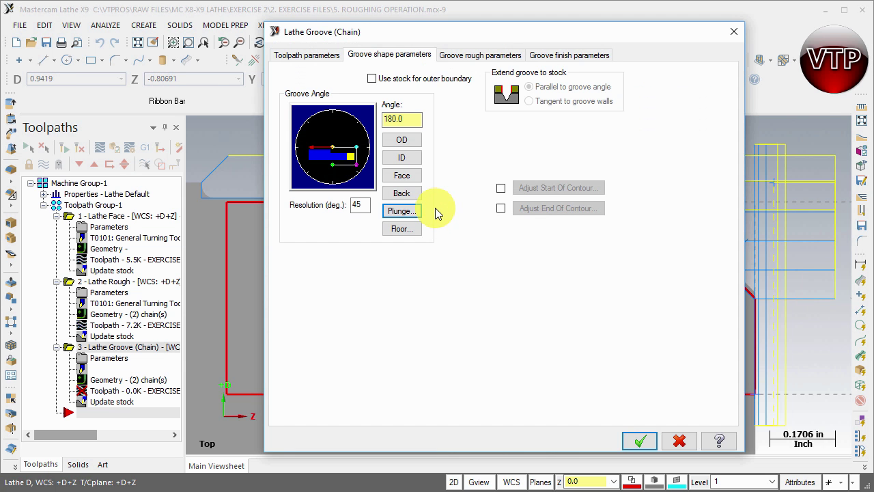
pyautogui.click(404, 229)
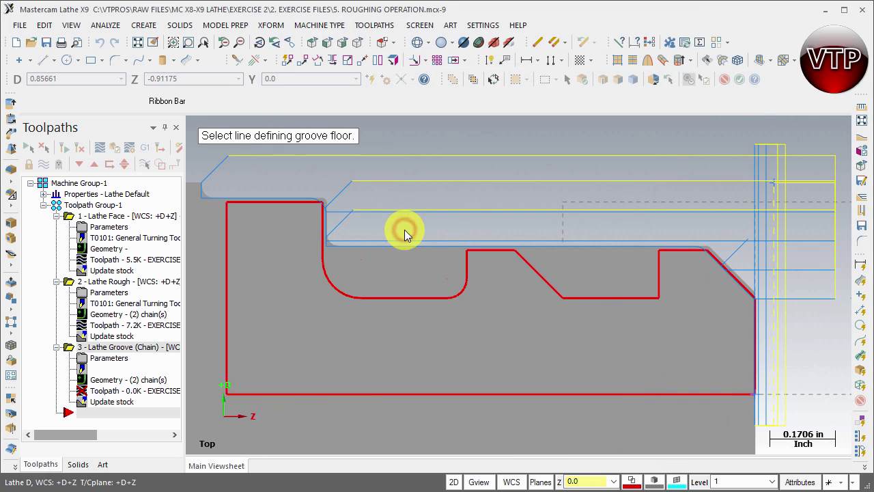
pyautogui.click(605, 388)
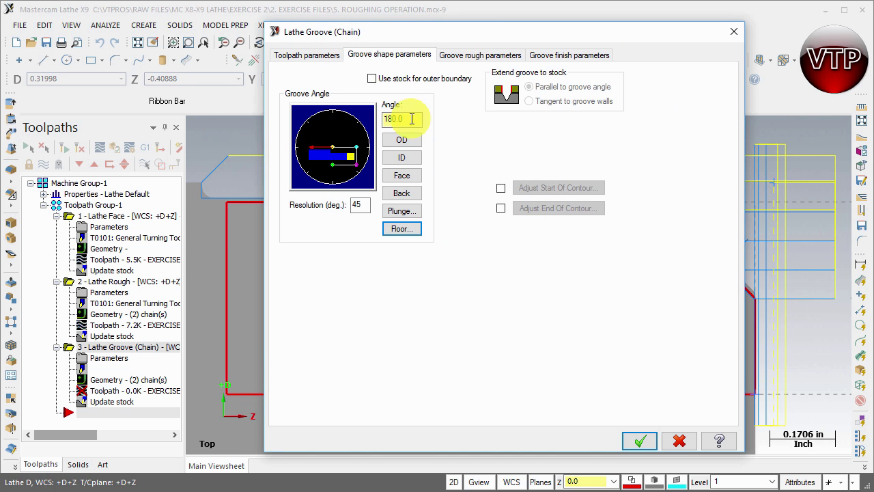
# Step: Set the groove angle to the OD preset of 90 degrees and use stock for the outer boundary, extended parallel to the groove angle
pyautogui.click(402, 139)
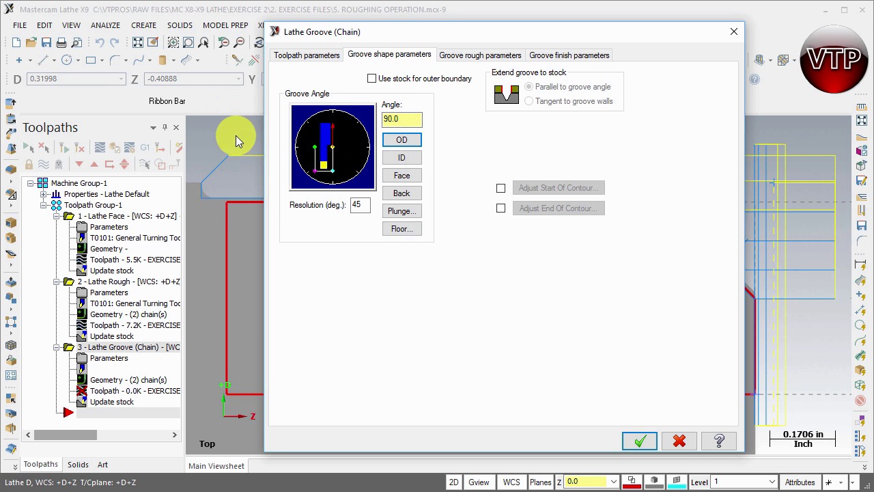
pyautogui.click(372, 79)
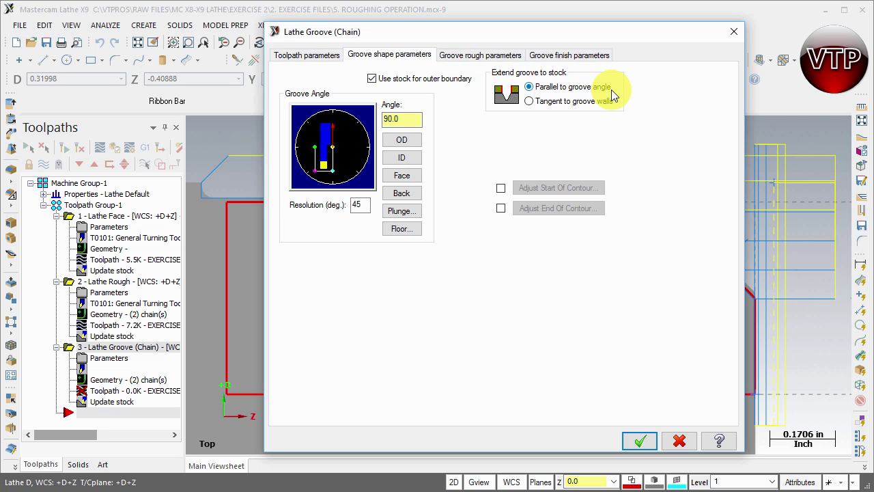
pyautogui.click(529, 102)
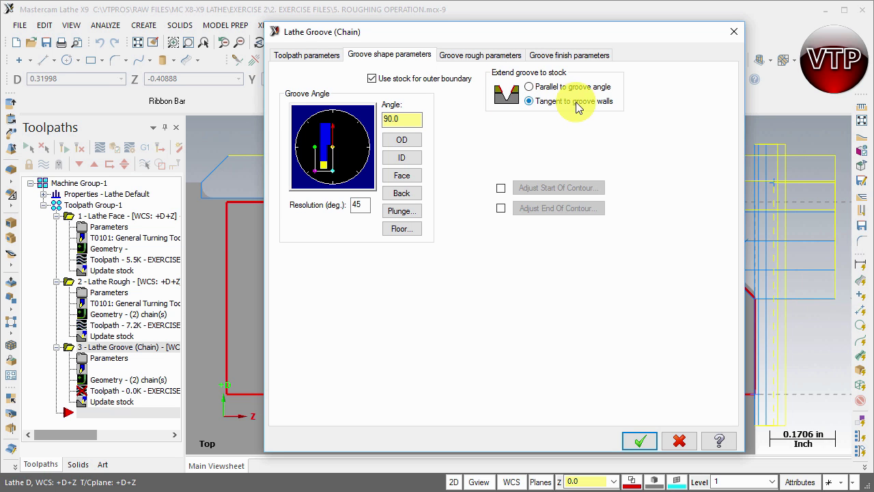
pyautogui.click(533, 88)
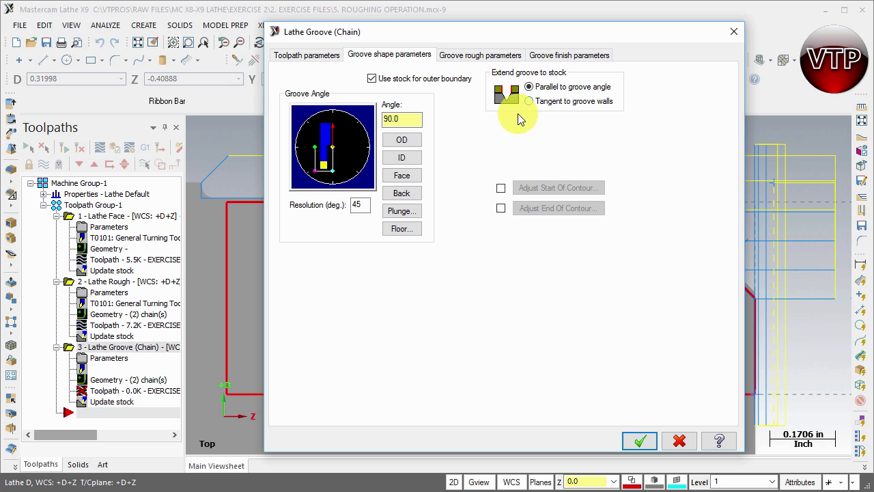
# Step: Try adjusting the start of the contour with the extend/shorten option, then discard the adjustment
pyautogui.click(501, 190)
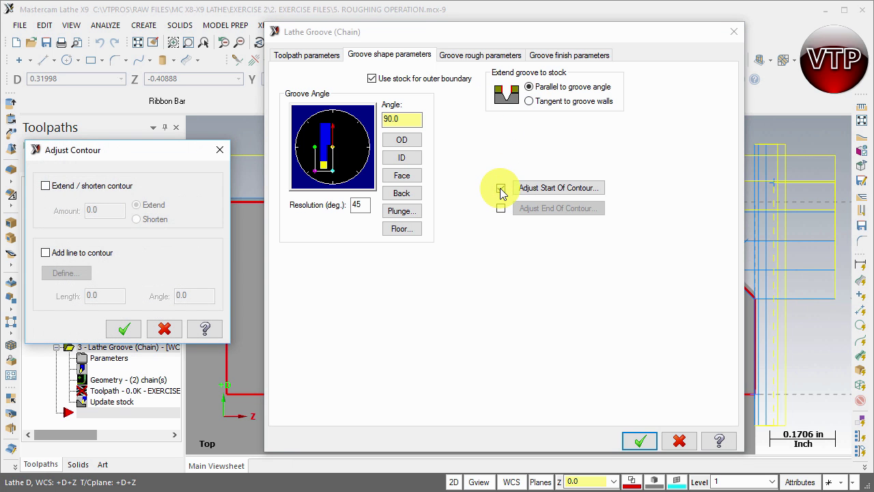
pyautogui.click(164, 329)
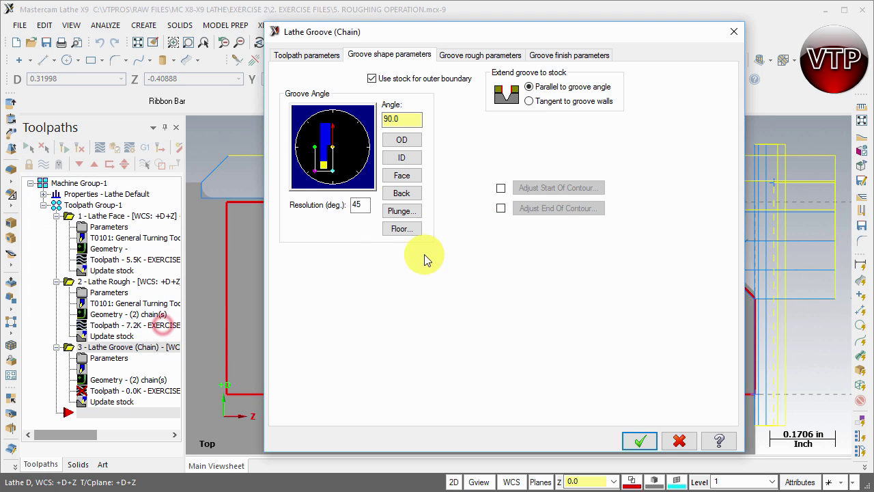
pyautogui.click(500, 189)
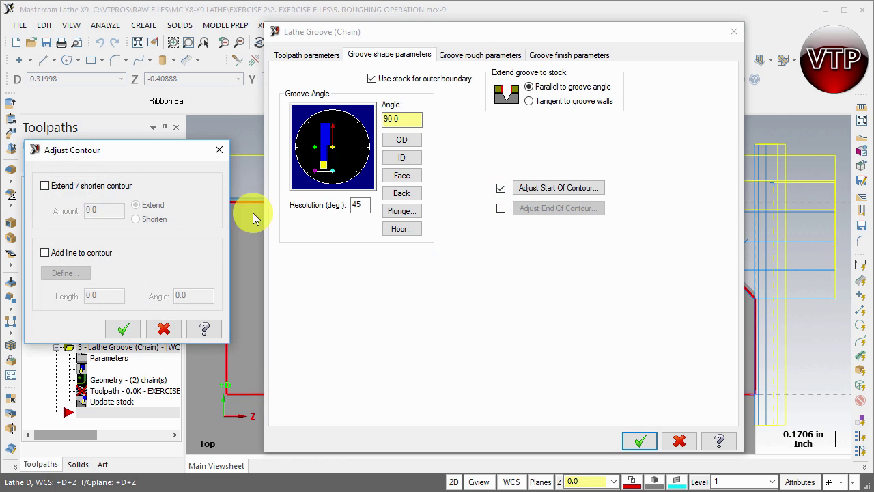
pyautogui.click(81, 188)
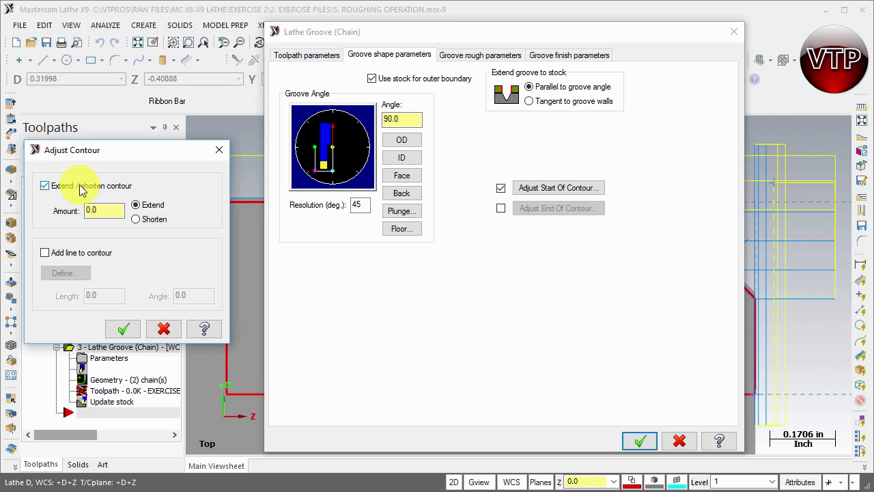
pyautogui.click(81, 189)
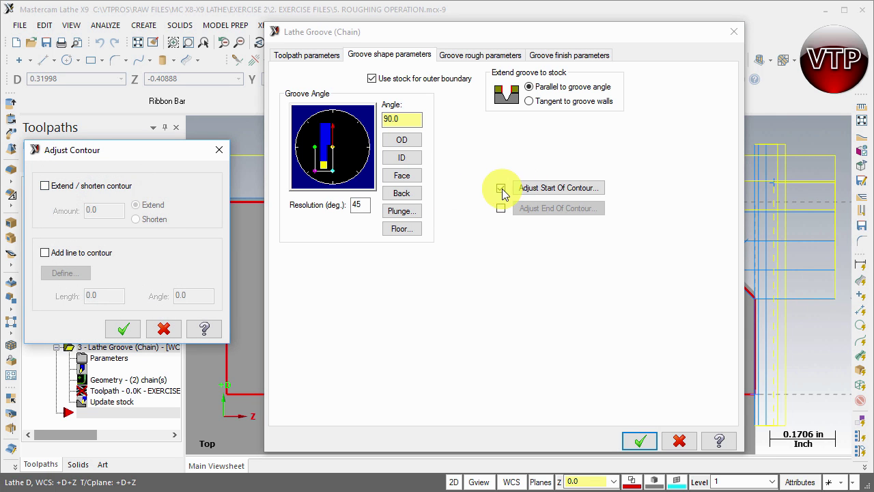
pyautogui.click(527, 188)
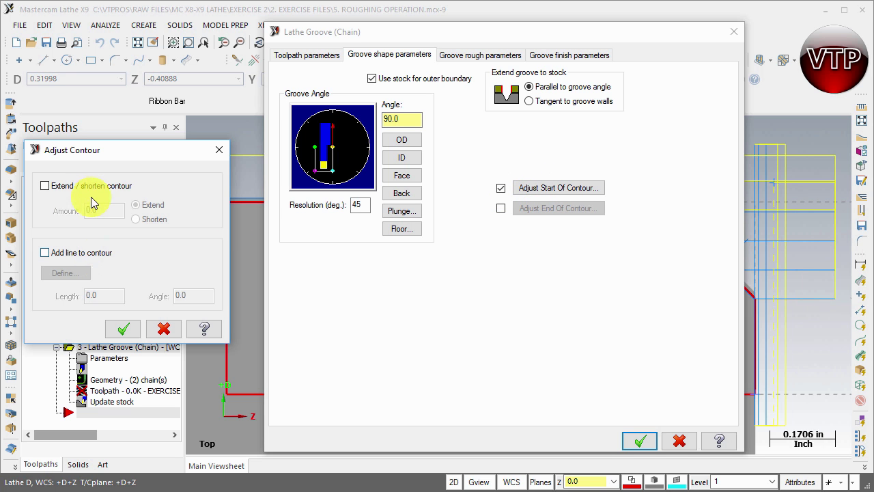
pyautogui.click(67, 186)
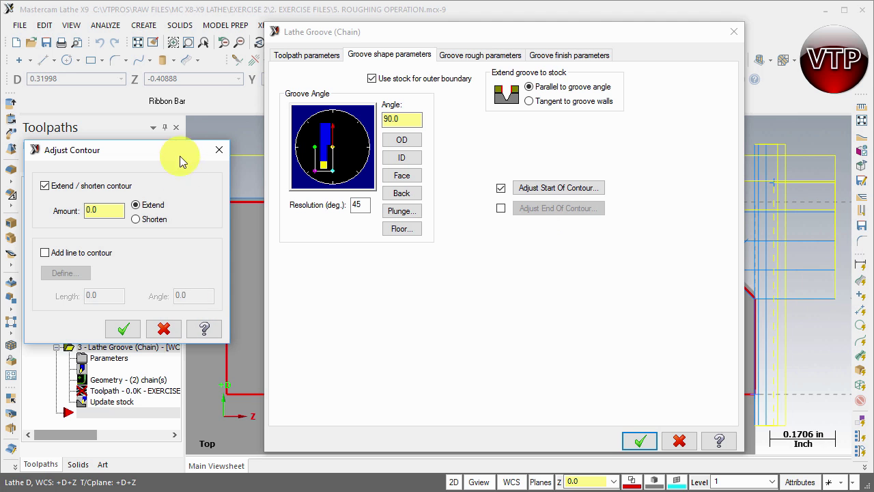
pyautogui.click(76, 186)
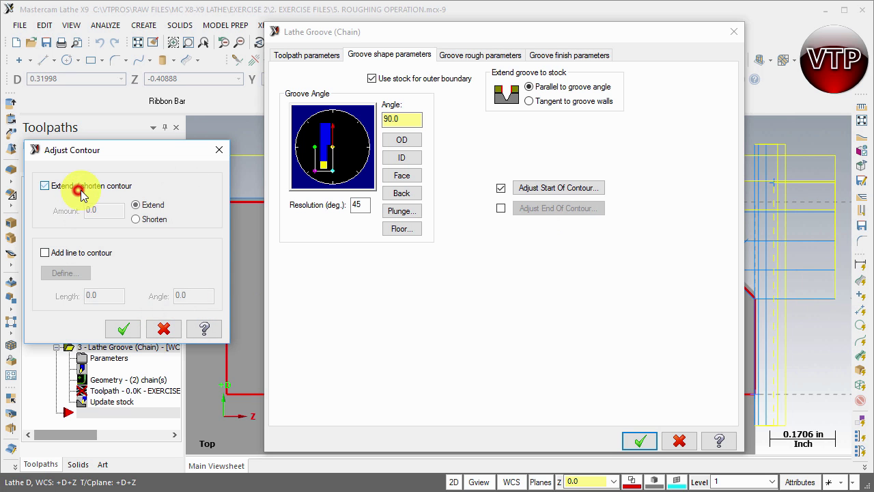
pyautogui.click(164, 329)
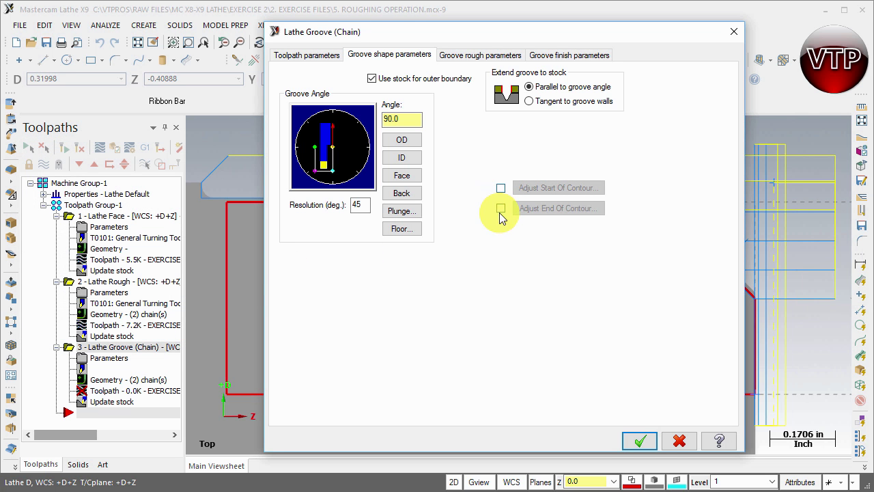
# Step: Set the groove roughing step to 75% of tool width and the backoff to 25%
pyautogui.click(468, 56)
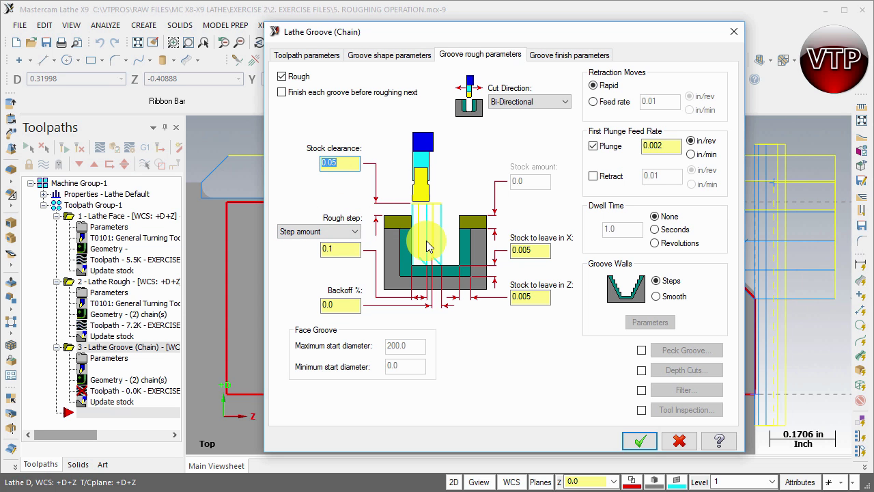
pyautogui.click(293, 232)
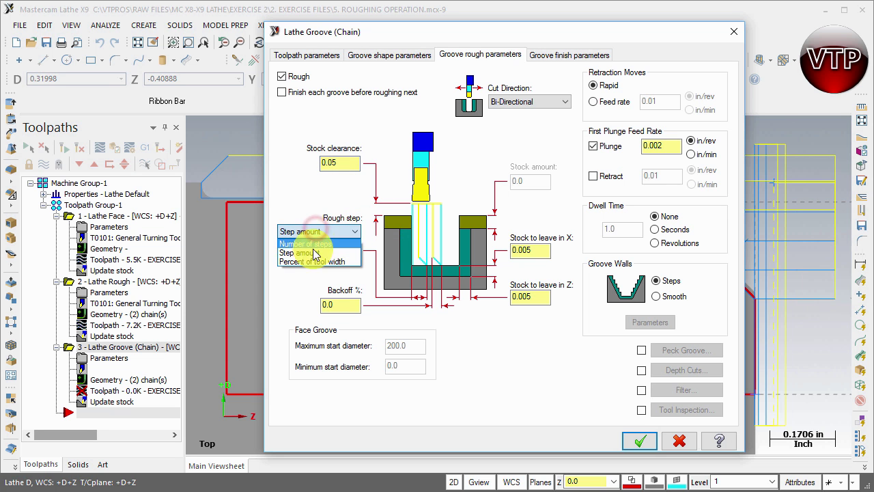
pyautogui.click(310, 263)
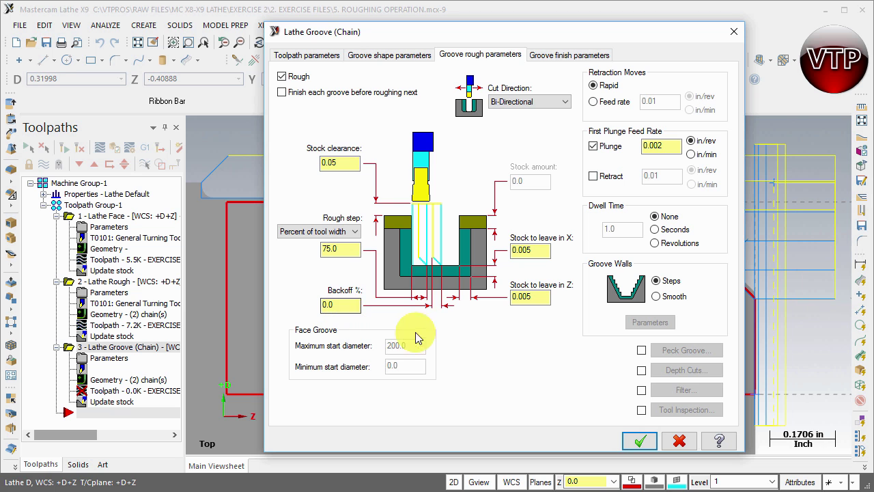
pyautogui.click(340, 304)
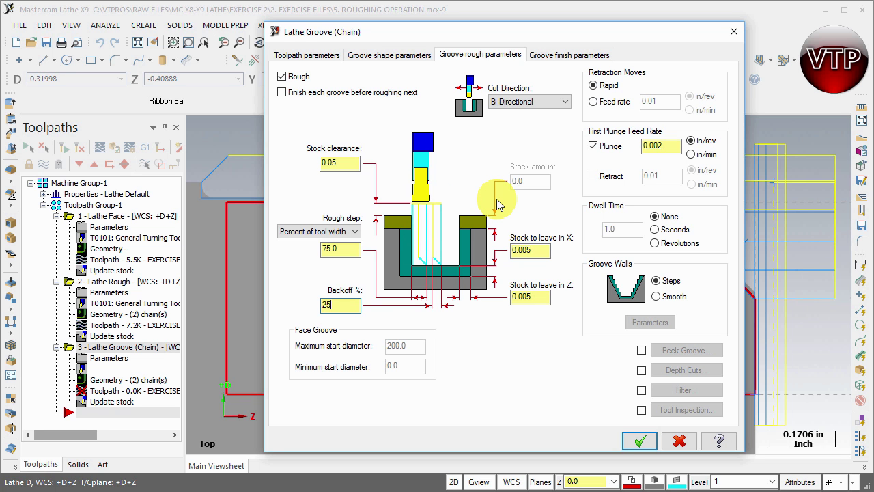
pyautogui.write('.0')
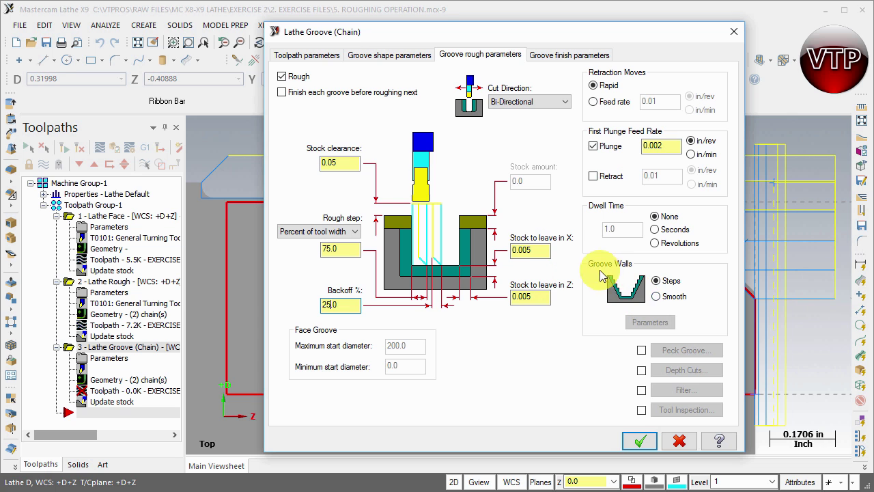
# Step: Try the Smooth option for the groove walls and return to Steps
pyautogui.click(657, 285)
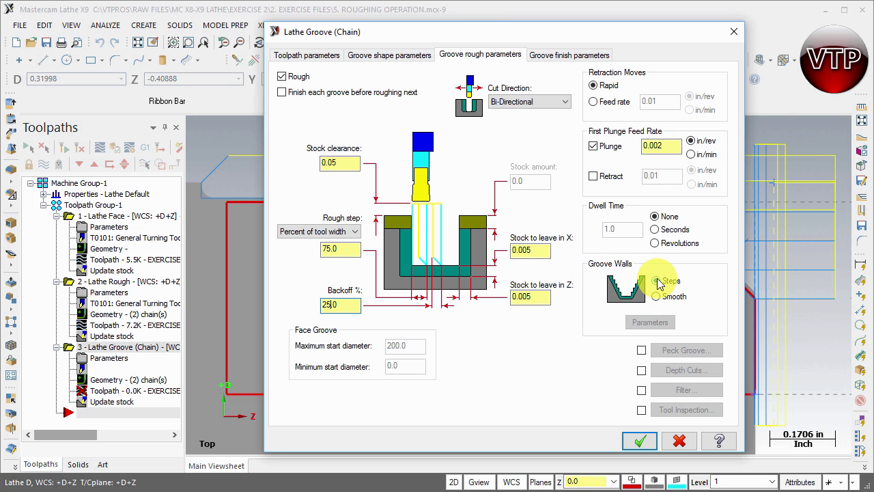
pyautogui.click(658, 297)
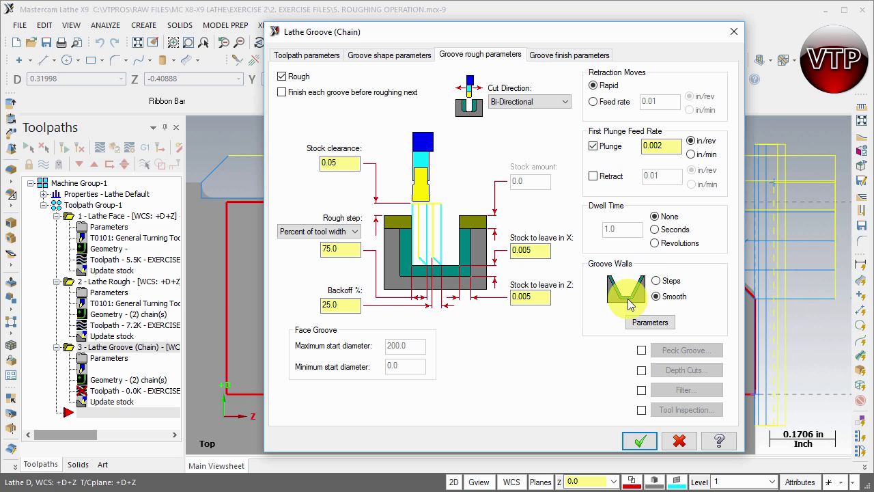
pyautogui.click(656, 281)
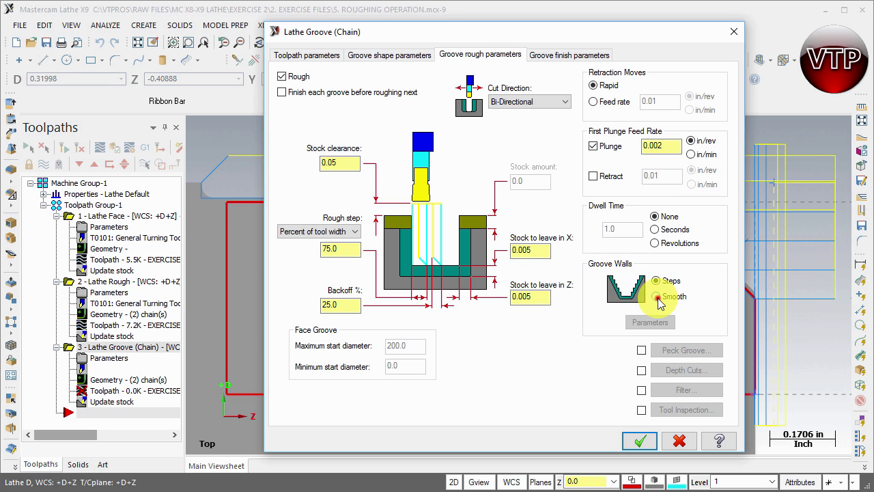
pyautogui.click(657, 282)
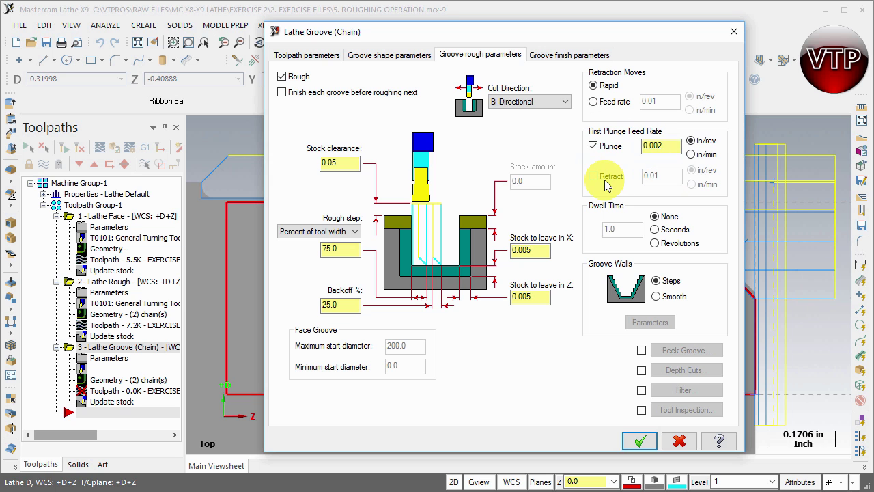
pyautogui.click(653, 146)
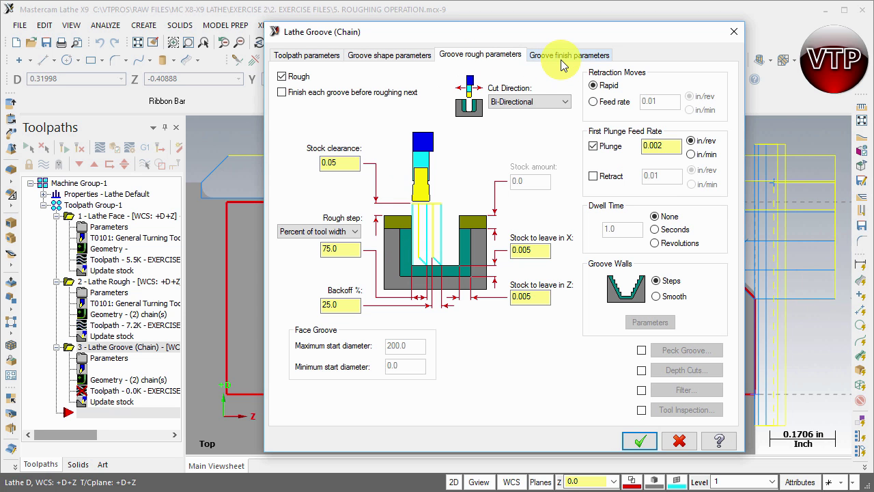
# Step: Try the Positive, Negative and Chain Direction options for the roughing cut direction and return to Bi-Directional
pyautogui.click(530, 101)
pyautogui.click(527, 114)
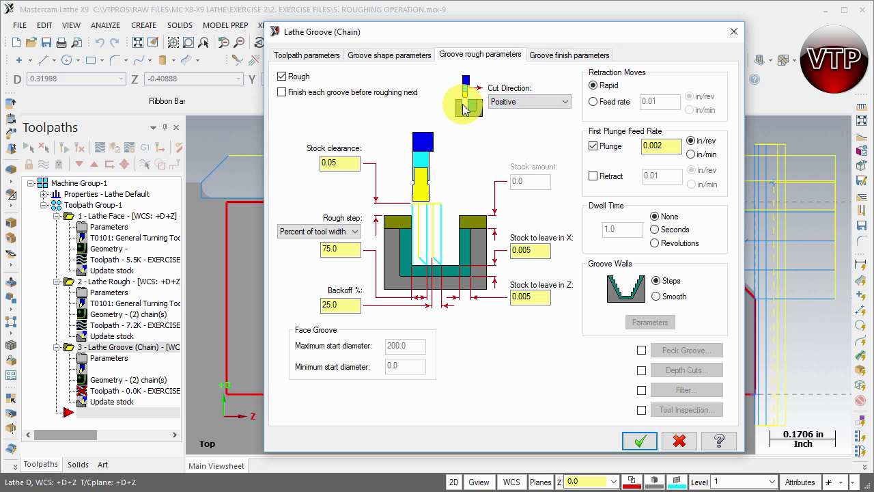
pyautogui.click(499, 102)
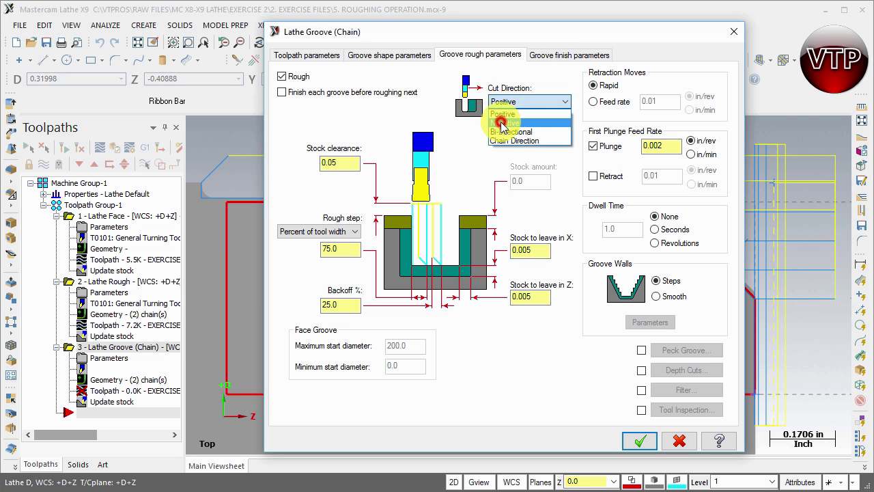
pyautogui.click(504, 122)
pyautogui.click(516, 102)
pyautogui.click(514, 130)
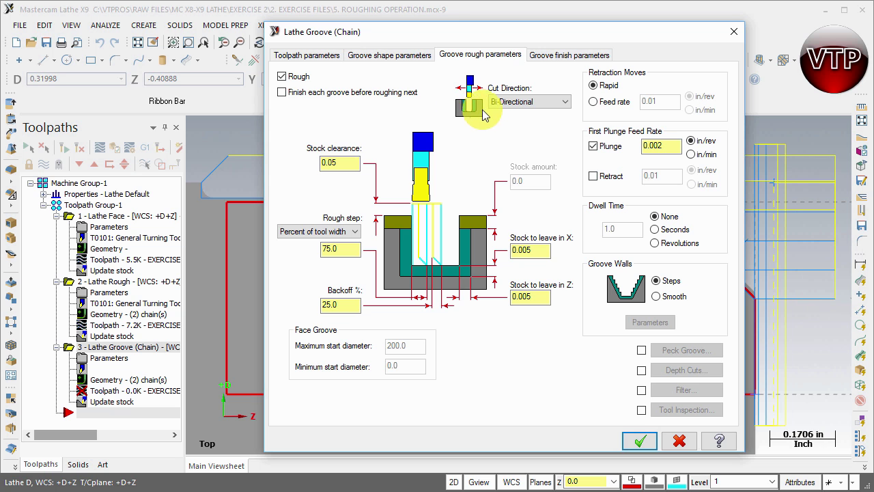
pyautogui.click(561, 103)
pyautogui.click(519, 140)
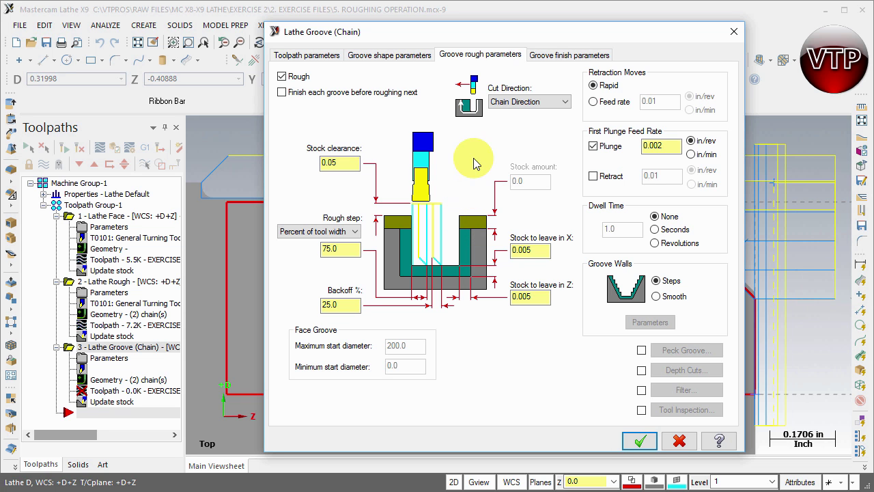
pyautogui.click(513, 101)
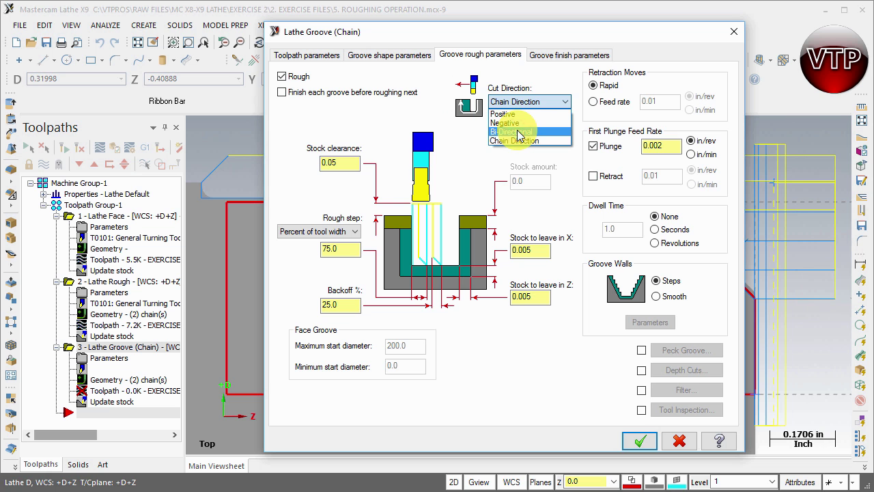
pyautogui.click(519, 133)
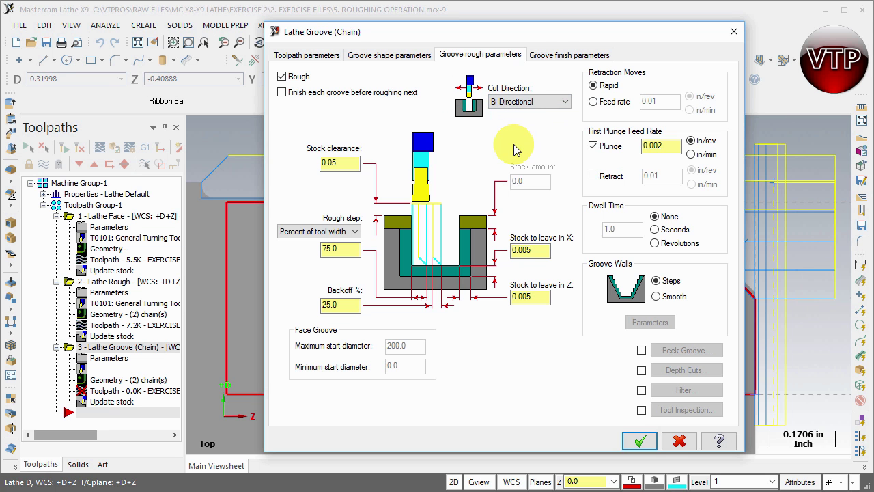
# Step: Compare the roughing and finishing order options with the two grooves in the drawing
pyautogui.click(560, 54)
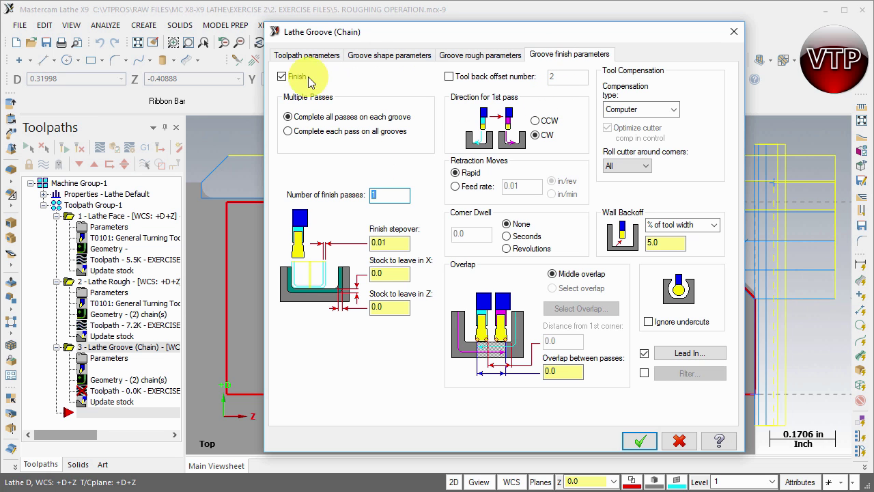
pyautogui.click(471, 55)
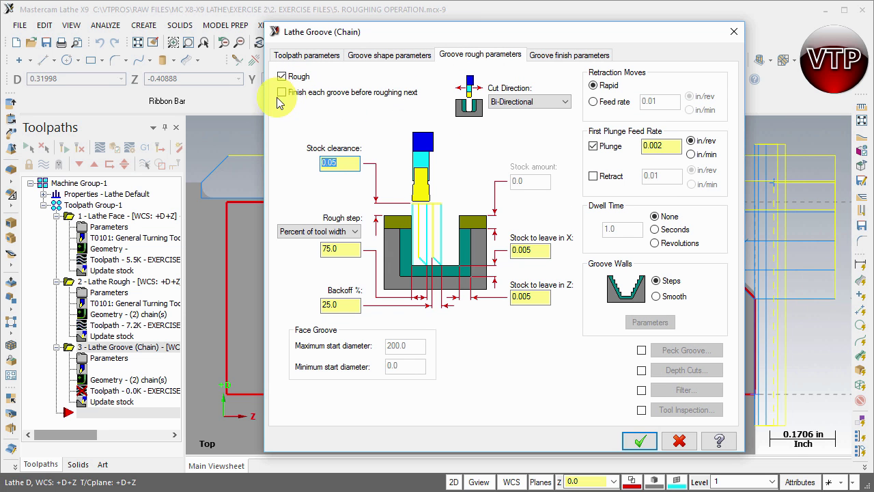
pyautogui.moveTo(353, 32); pyautogui.dragTo(312, 427)
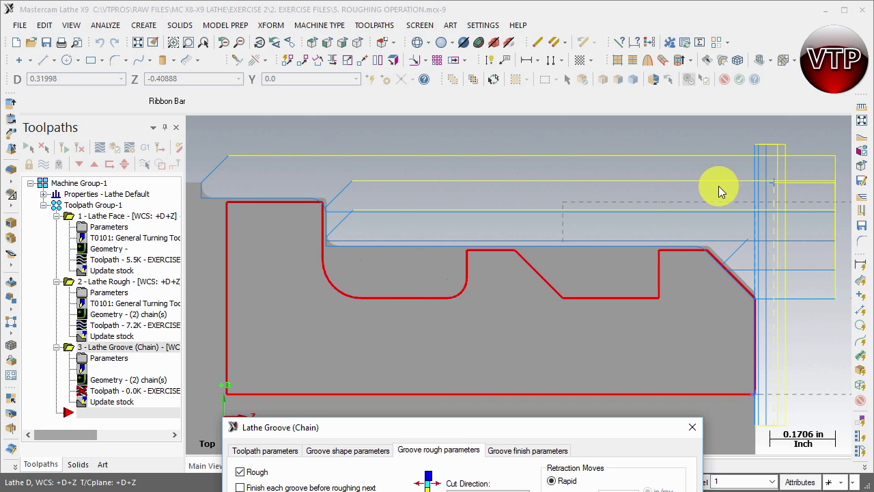
pyautogui.moveTo(400, 429); pyautogui.dragTo(468, 366)
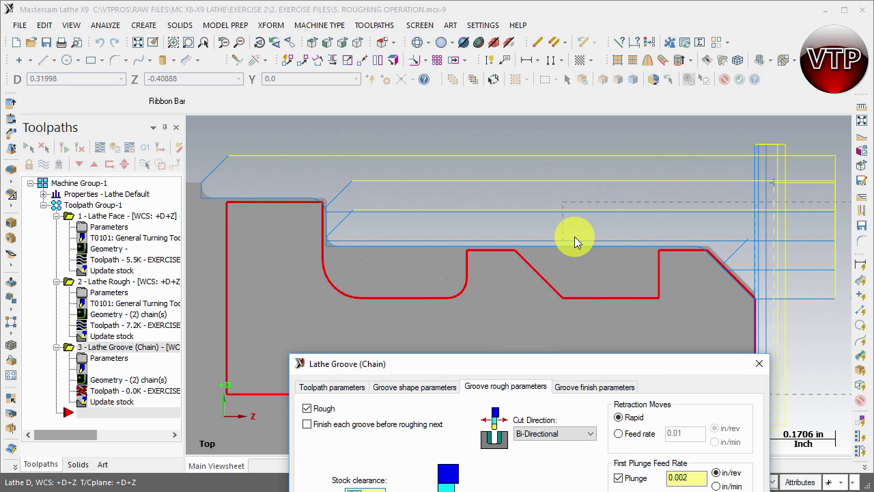
pyautogui.moveTo(423, 360); pyautogui.dragTo(411, 26)
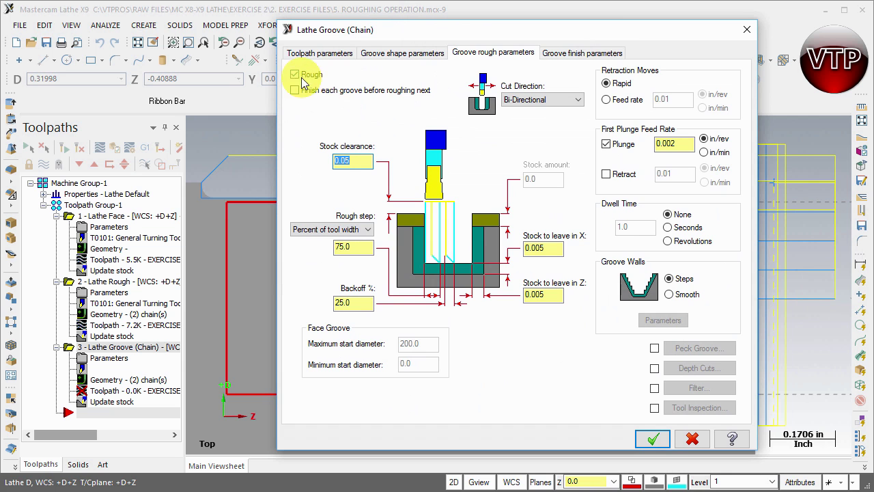
# Step: Review the groove finish parameters: number of passes, finish stepover, stock to leave in X and Z, and first-pass direction
pyautogui.click(580, 53)
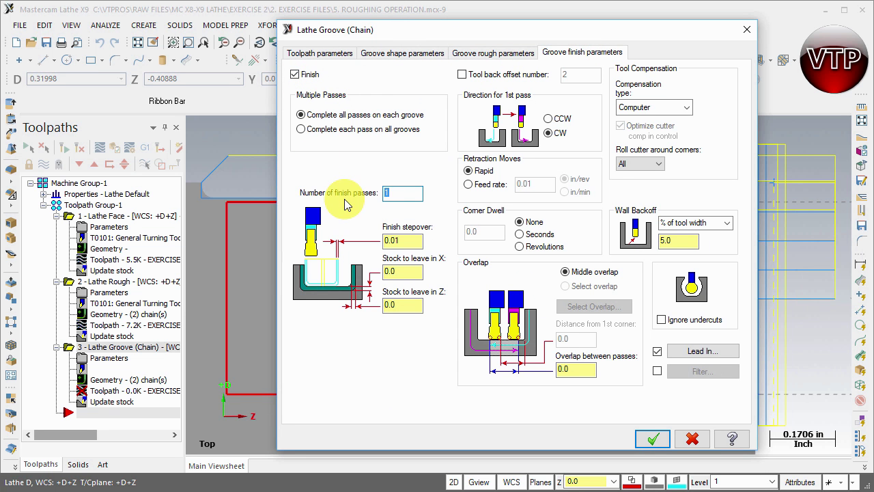
pyautogui.click(410, 193)
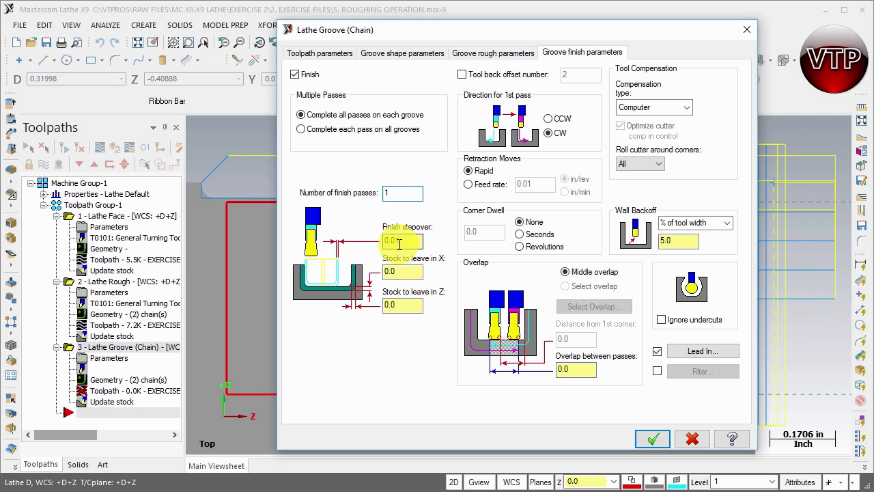
pyautogui.click(408, 242)
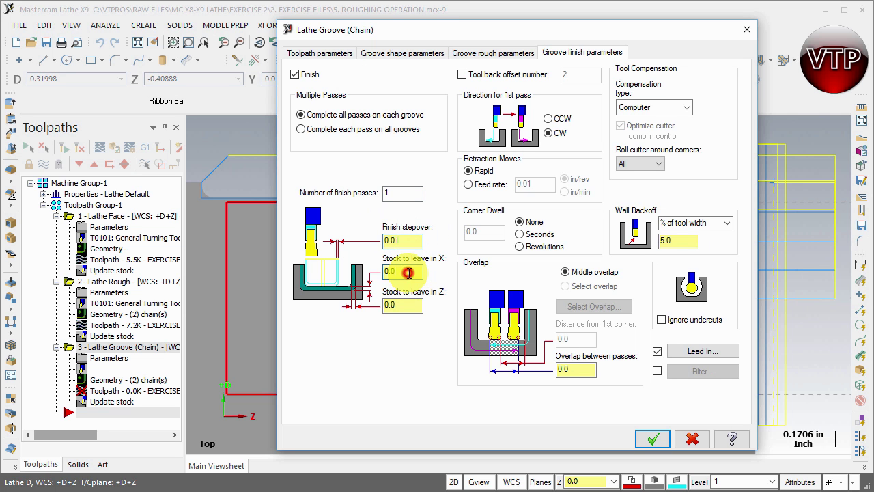
pyautogui.click(400, 313)
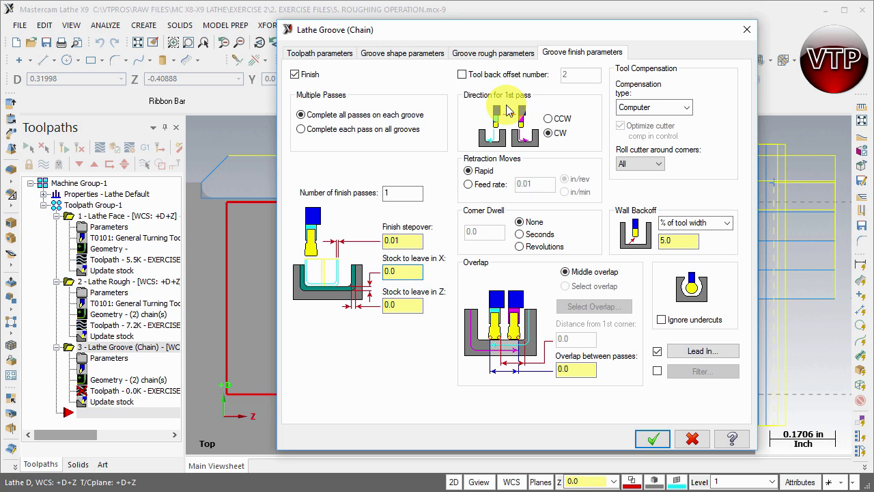
pyautogui.click(548, 133)
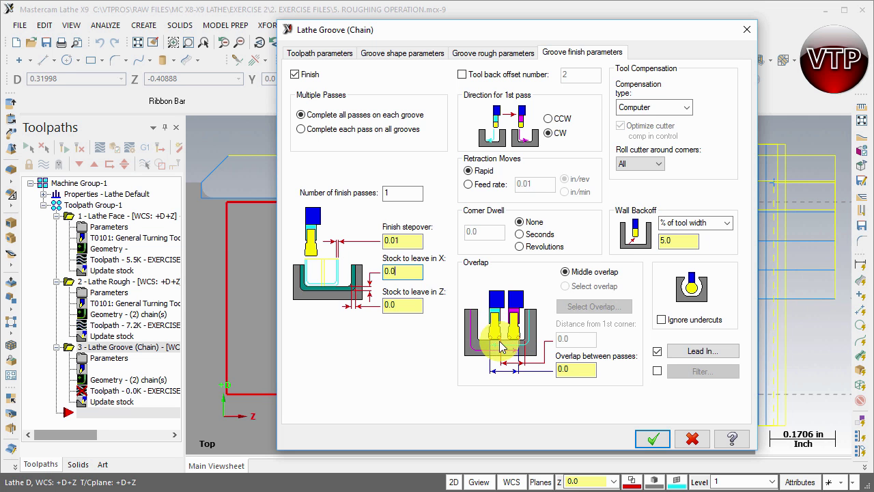
# Step: Set the entry vector angle of the groove finish first pass lead-in to -90 degrees
pyautogui.click(693, 351)
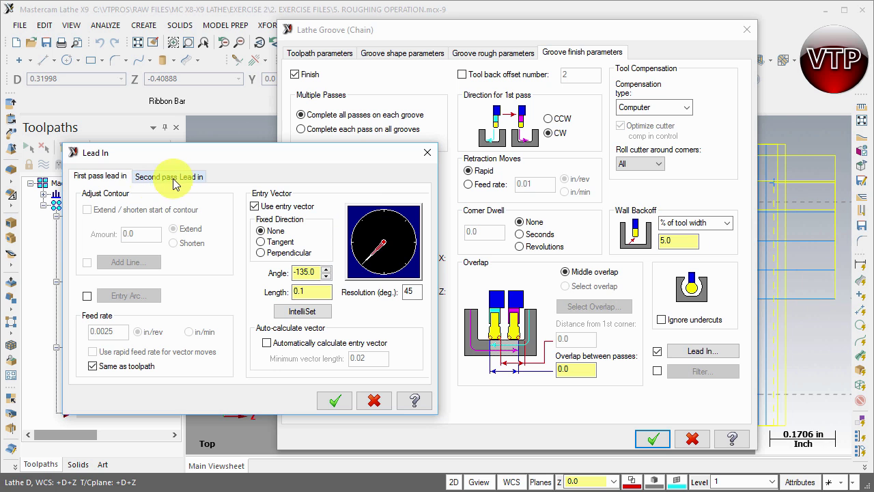
pyautogui.click(97, 177)
pyautogui.click(168, 176)
pyautogui.click(111, 177)
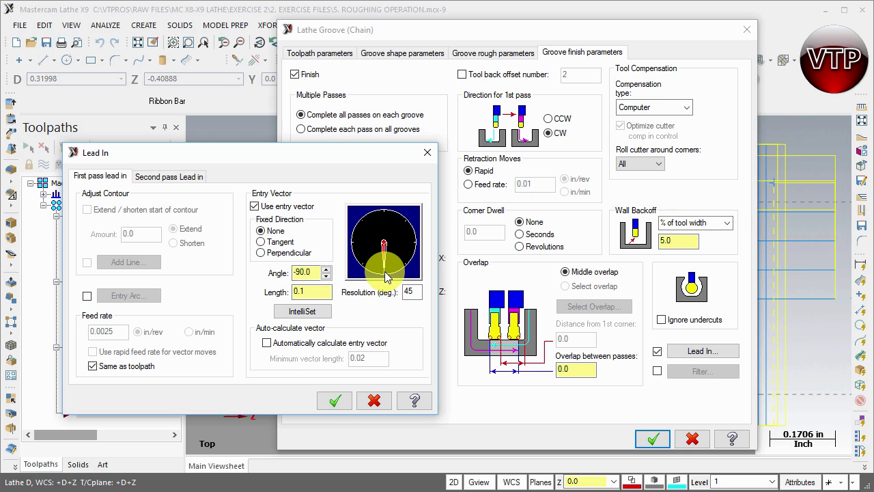
pyautogui.click(360, 230)
pyautogui.click(383, 218)
pyautogui.click(403, 225)
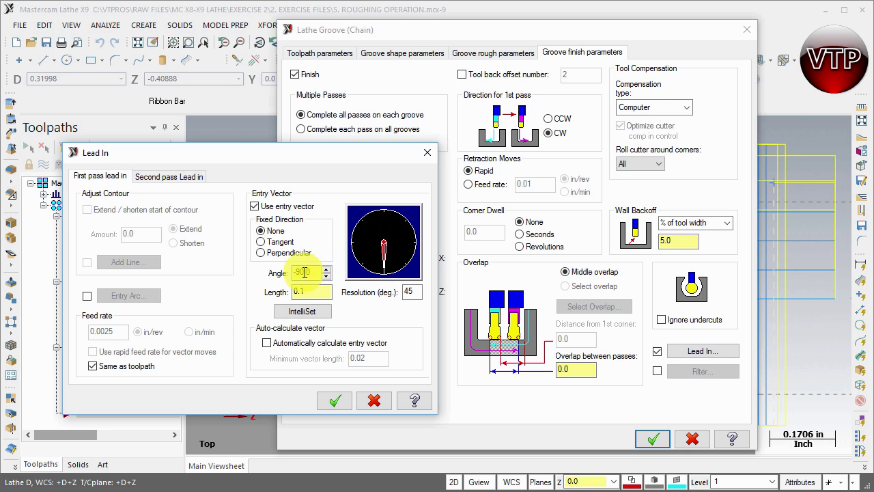
# Step: Set the second pass lead-in entry vector angle to -90 degrees and accept the groove parameters to generate the toolpath
pyautogui.click(153, 177)
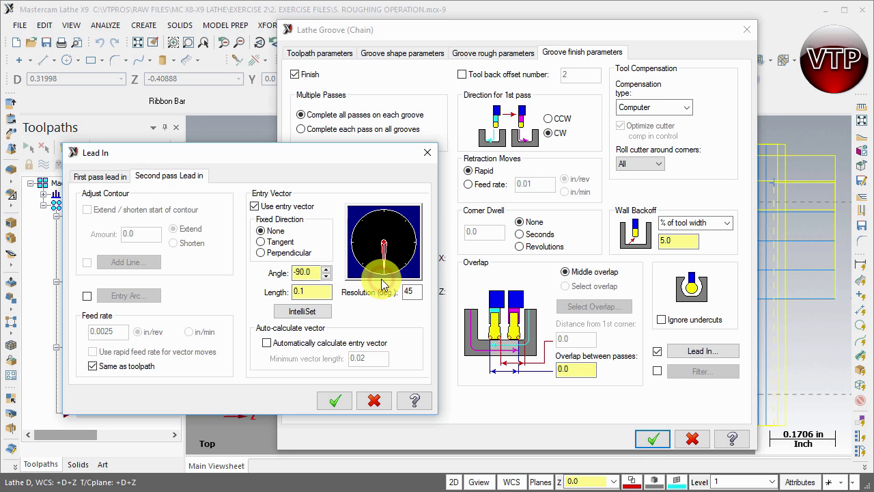
pyautogui.click(335, 401)
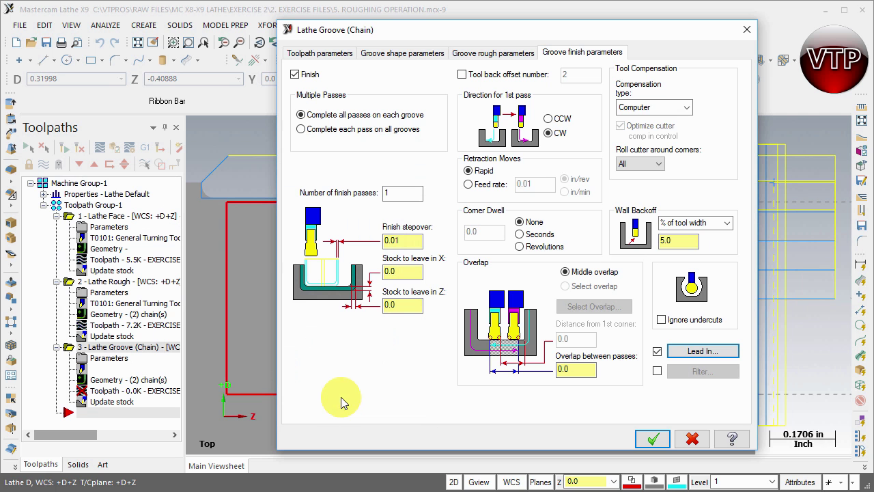
pyautogui.click(653, 437)
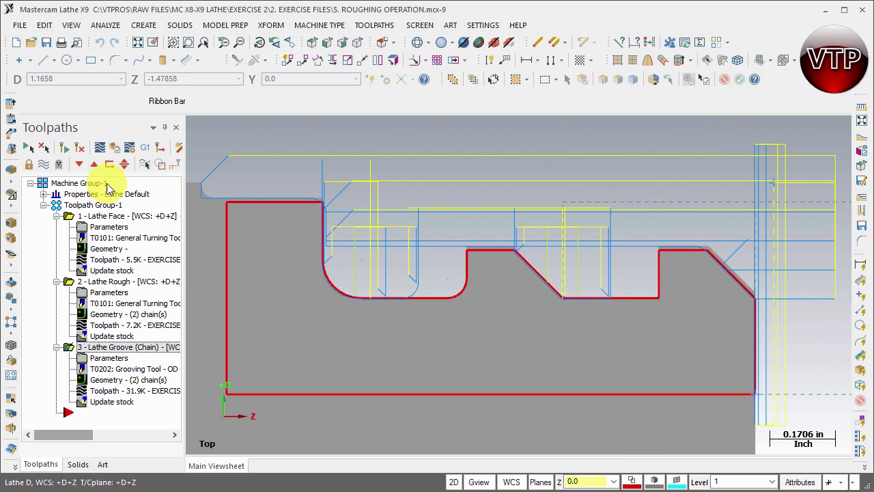
# Step: Verify all operations of Toolpath Group-1 in Mastercam Simulator and advance the simulation past facing and roughing to the groove operation
pyautogui.click(73, 205)
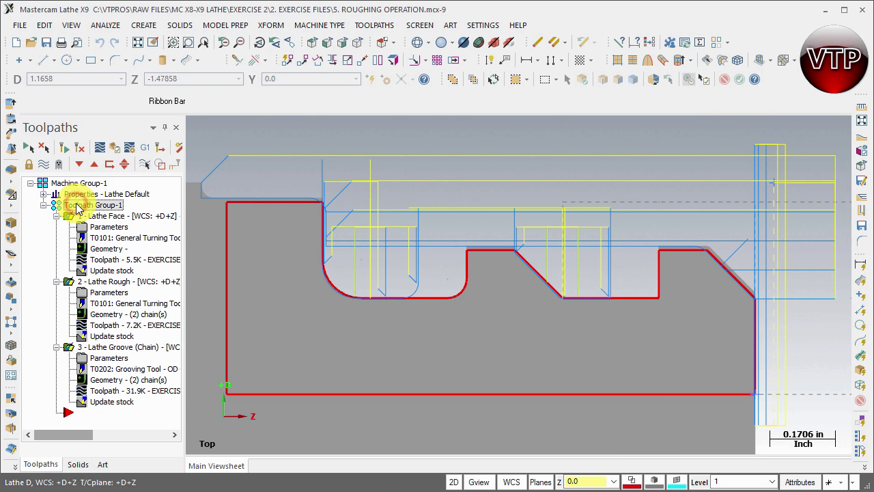
pyautogui.click(118, 150)
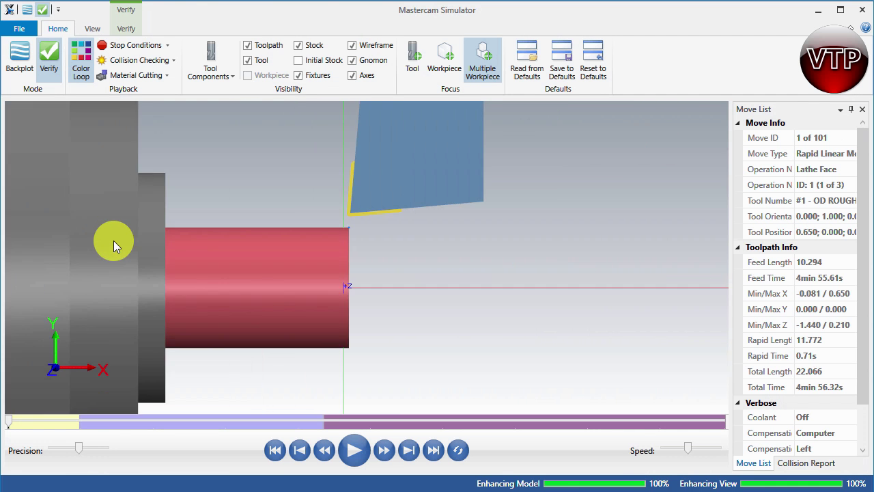
pyautogui.click(410, 451)
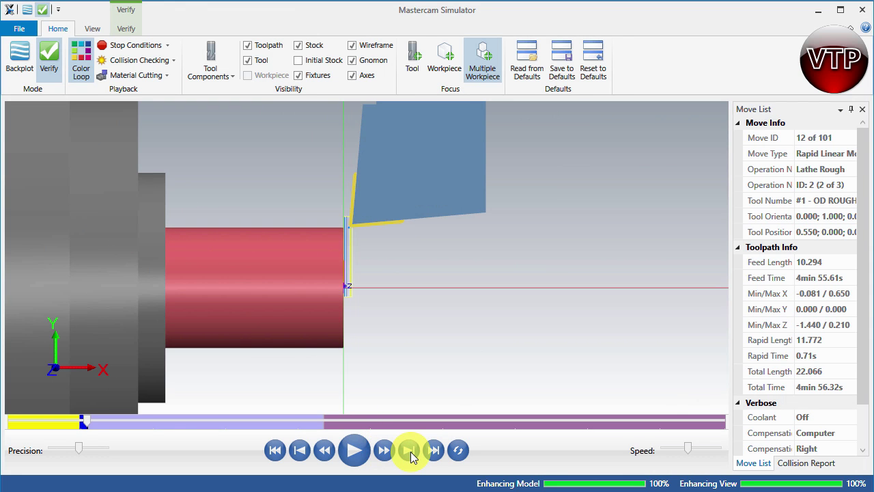
pyautogui.click(411, 452)
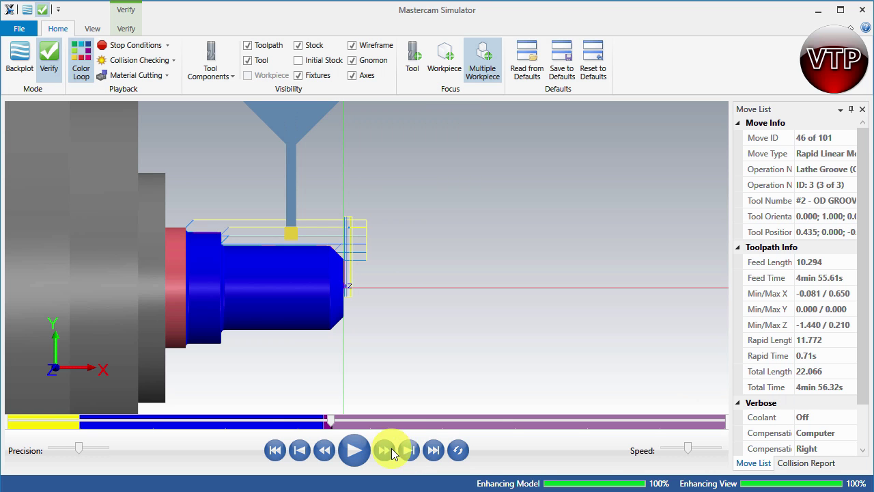
# Step: Play the groove operation at a slower speed to its end, inspect both cut grooves up close, and close the simulator
pyautogui.moveTo(674, 449); pyautogui.dragTo(671, 449)
pyautogui.scroll(3, 251, 264)
pyautogui.click(355, 449)
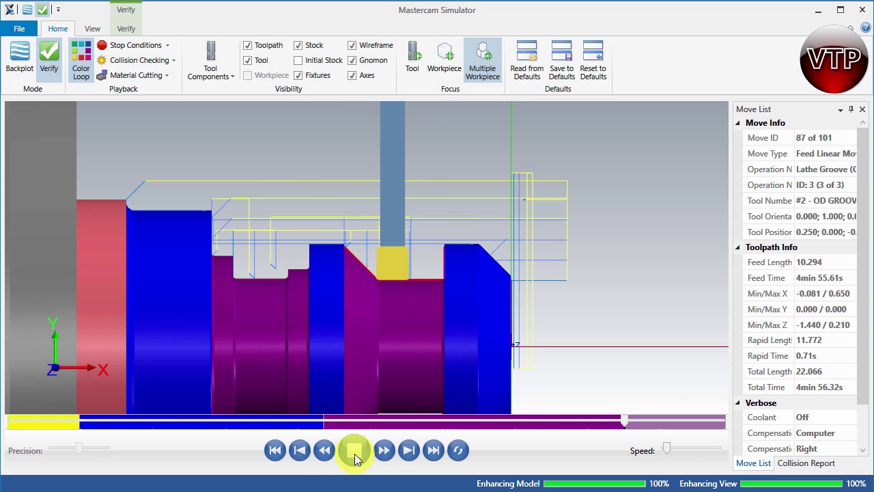
pyautogui.scroll(2, 244, 281)
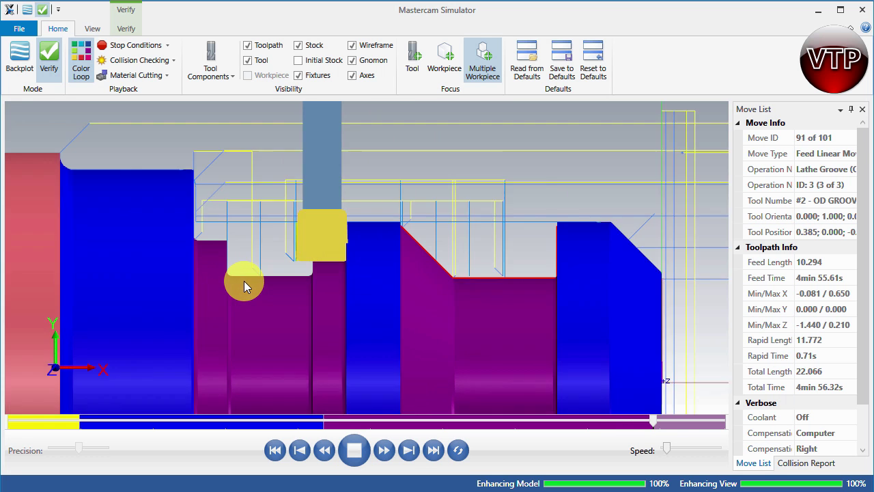
pyautogui.scroll(1, 244, 281)
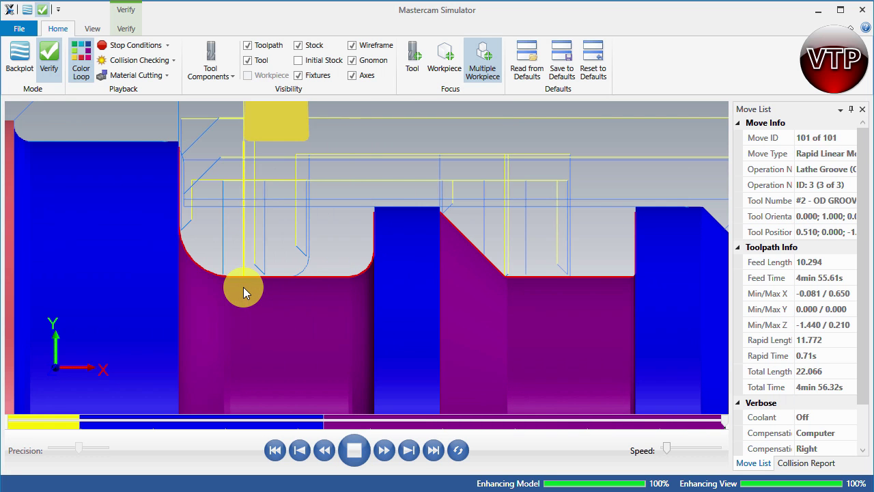
pyautogui.scroll(-5, 326, 247)
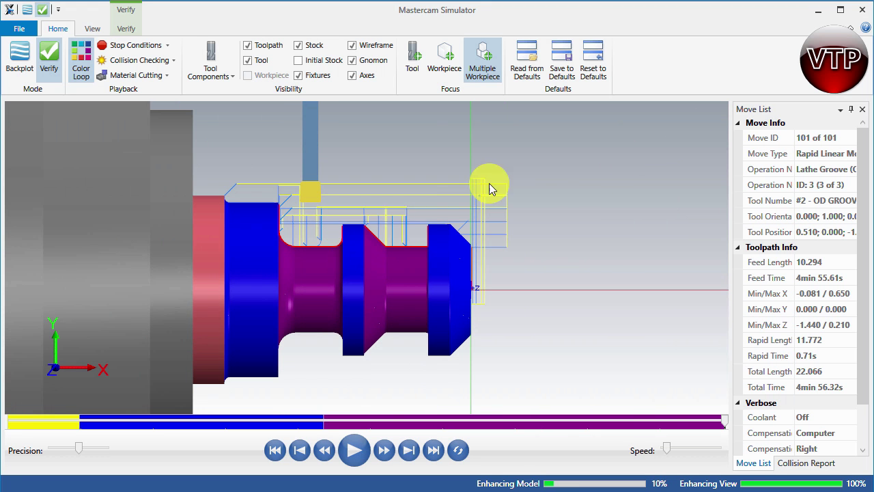
pyautogui.click(864, 10)
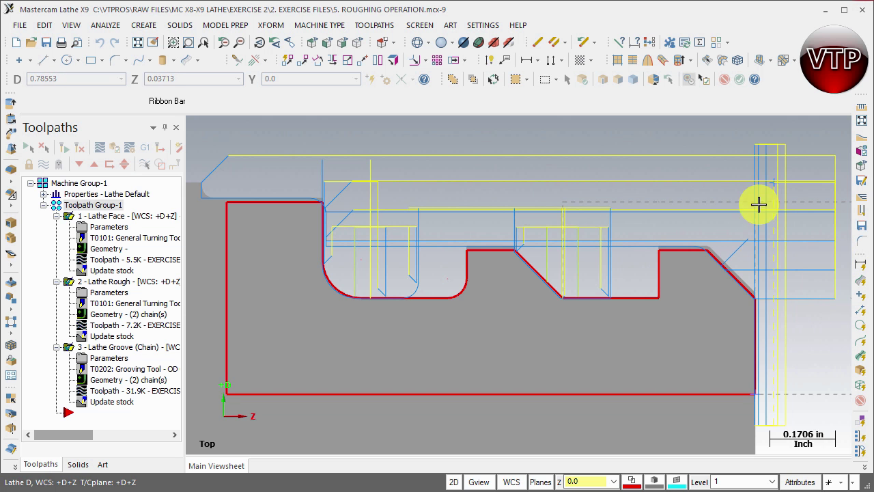
# Step: Hide the toolpath display of the Lathe Face and Lathe Rough operations, leaving the groove toolpath displayed
pyautogui.click(103, 217)
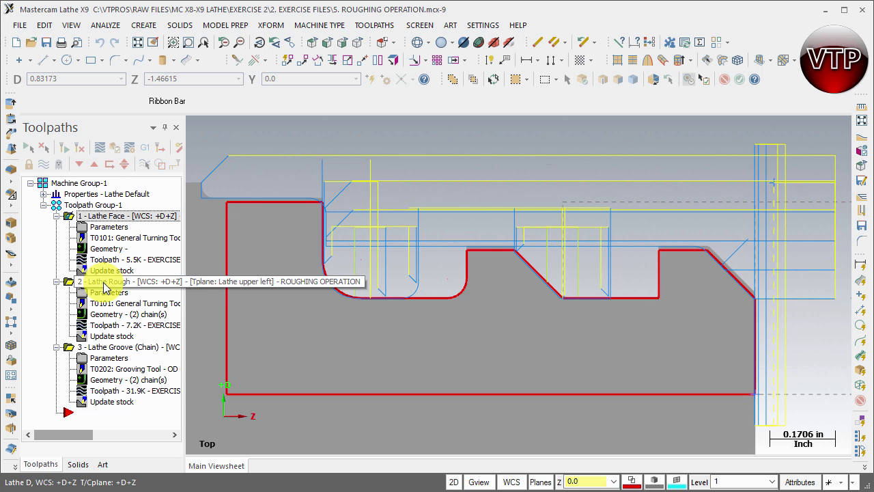
pyautogui.keyDown('ctrl'); pyautogui.click(99, 281); pyautogui.keyUp('ctrl')
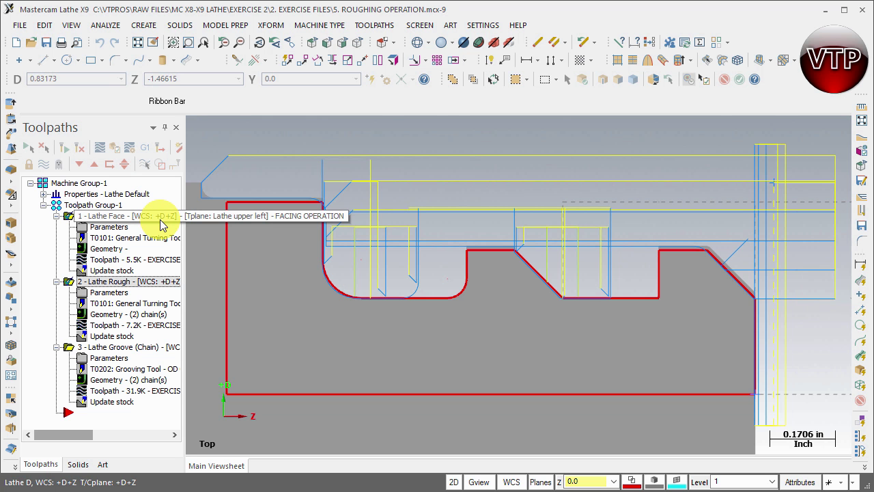
pyautogui.keyDown('ctrl'); pyautogui.click(163, 224); pyautogui.keyUp('ctrl')
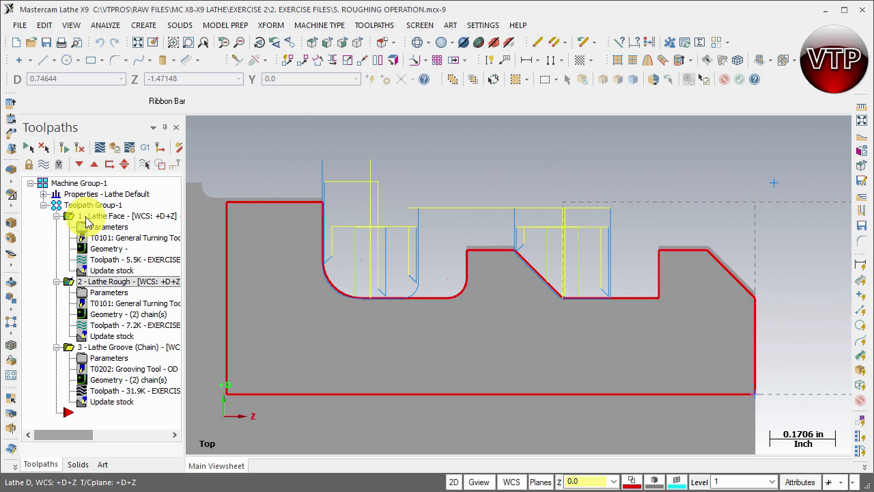